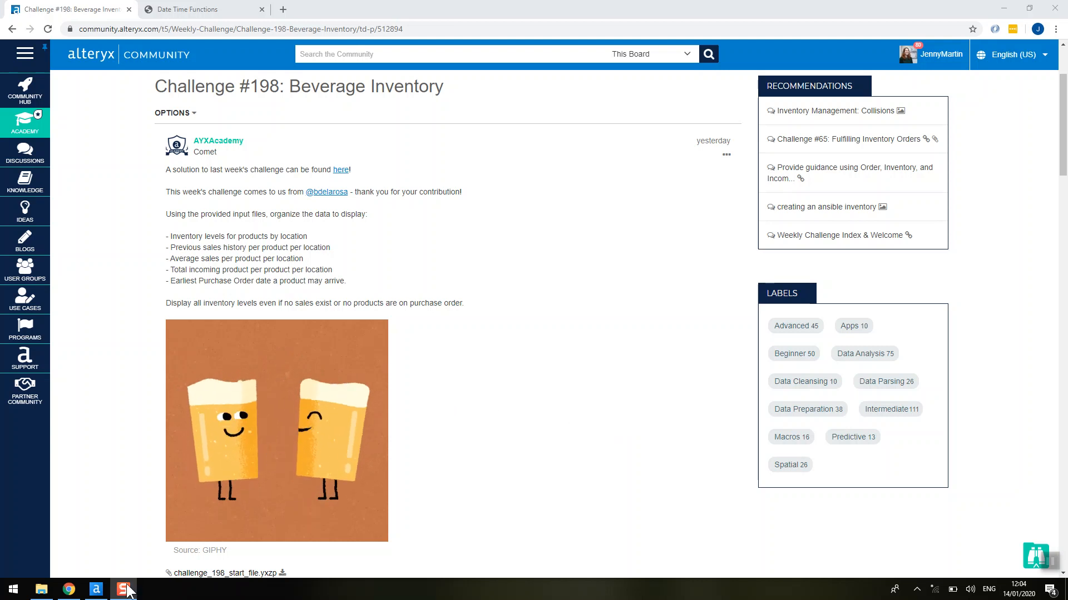
Step: Switch to Alteryx Designer and inspect the Inventory data.xlsx input in the AWC198 workflow
left_click(97, 591)
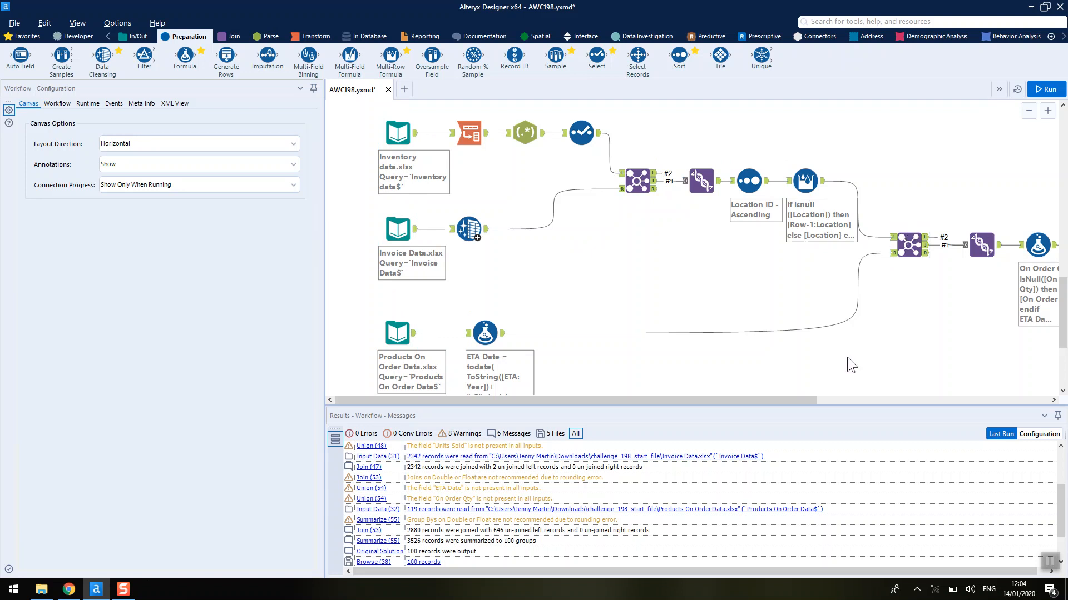
left_click_drag(812, 401, 786, 419)
left_click(399, 133)
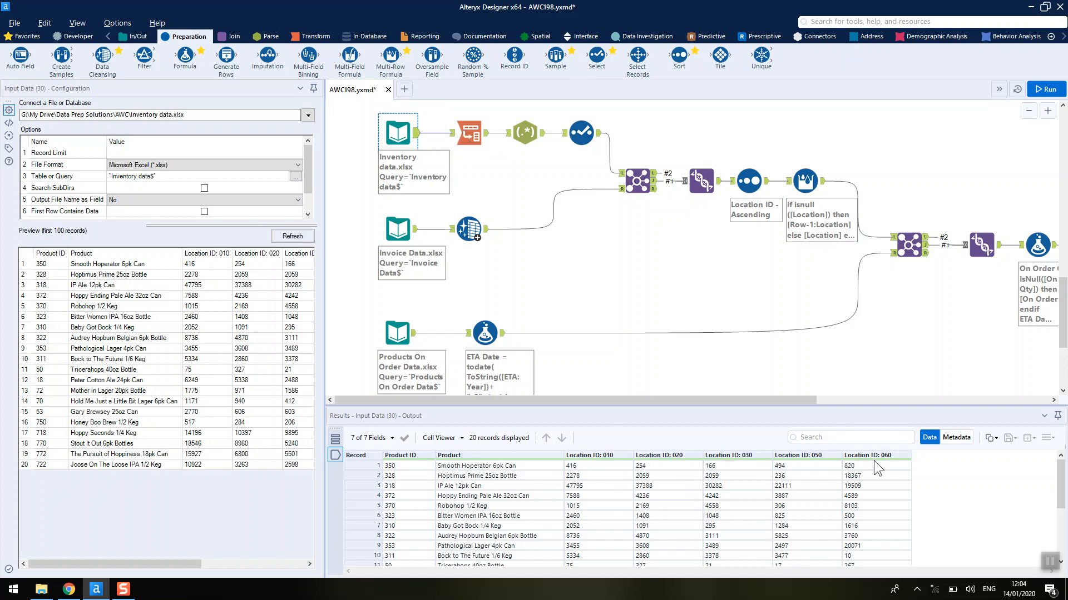
Step: Review the Transpose tool's Name column output and the RegEx tool's expression that parses the Location ID
left_click(477, 144)
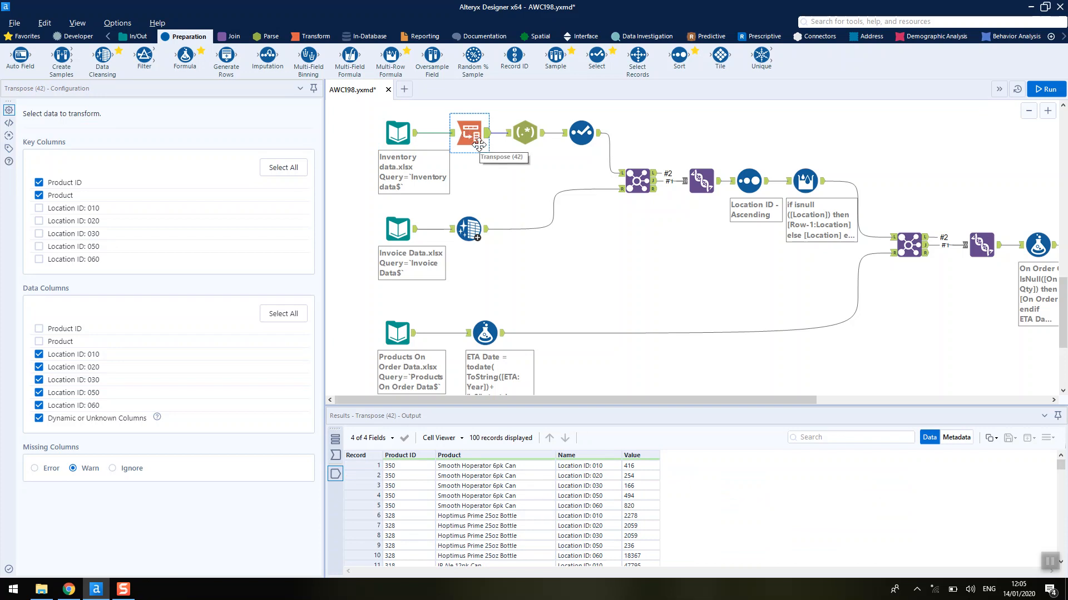
left_click(315, 38)
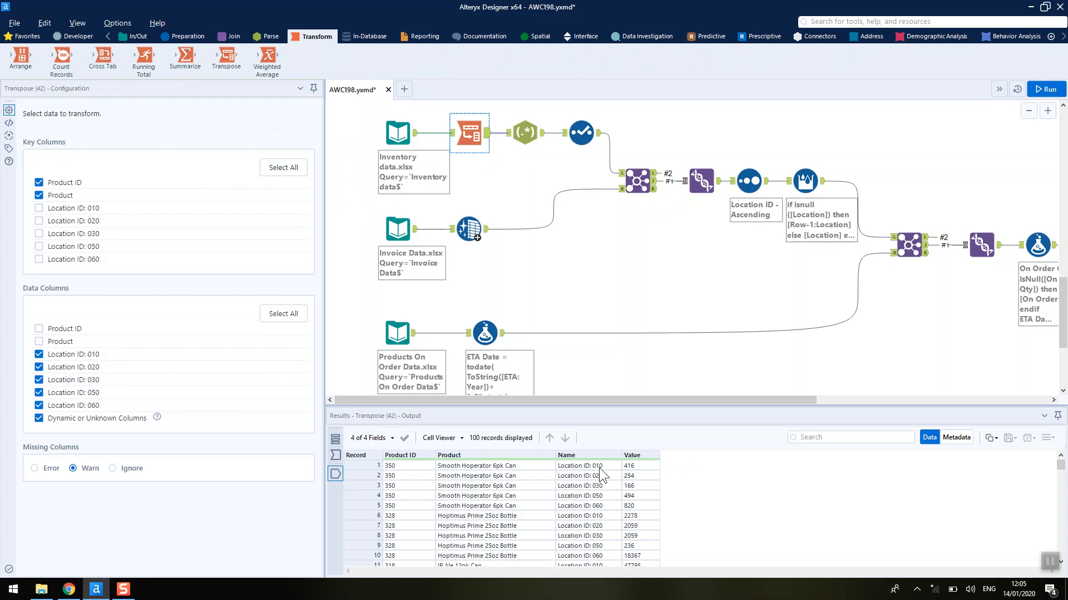
left_click_drag(599, 468, 609, 535)
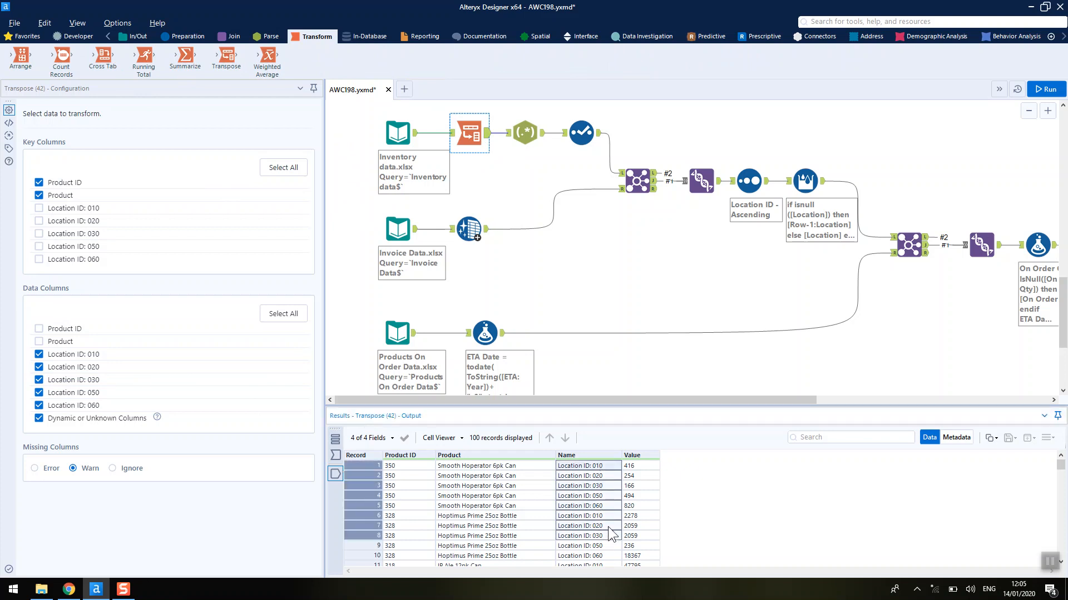
left_click(605, 476)
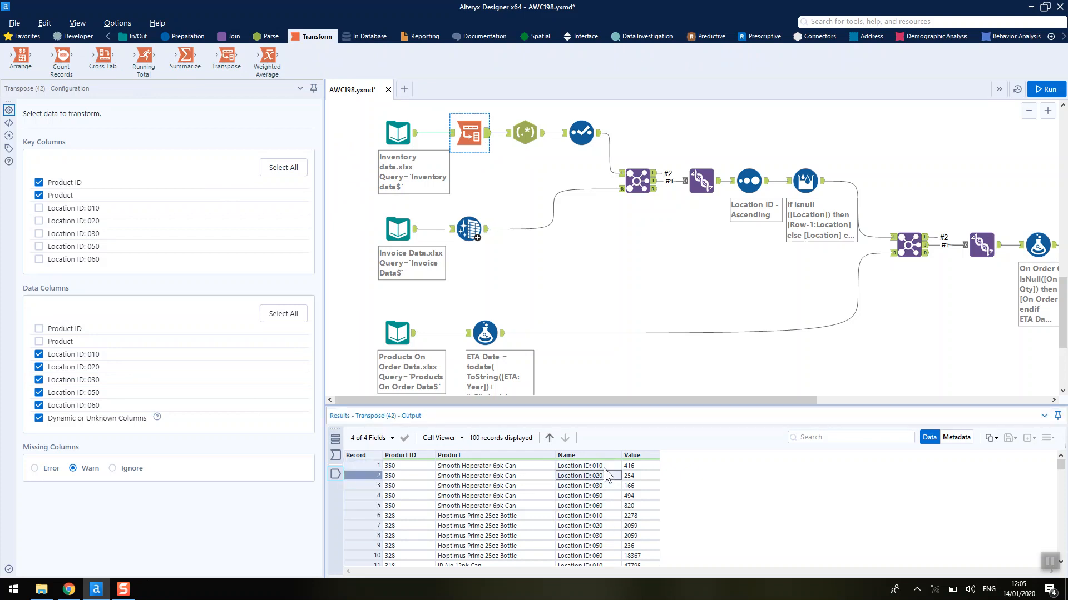
left_click(605, 483)
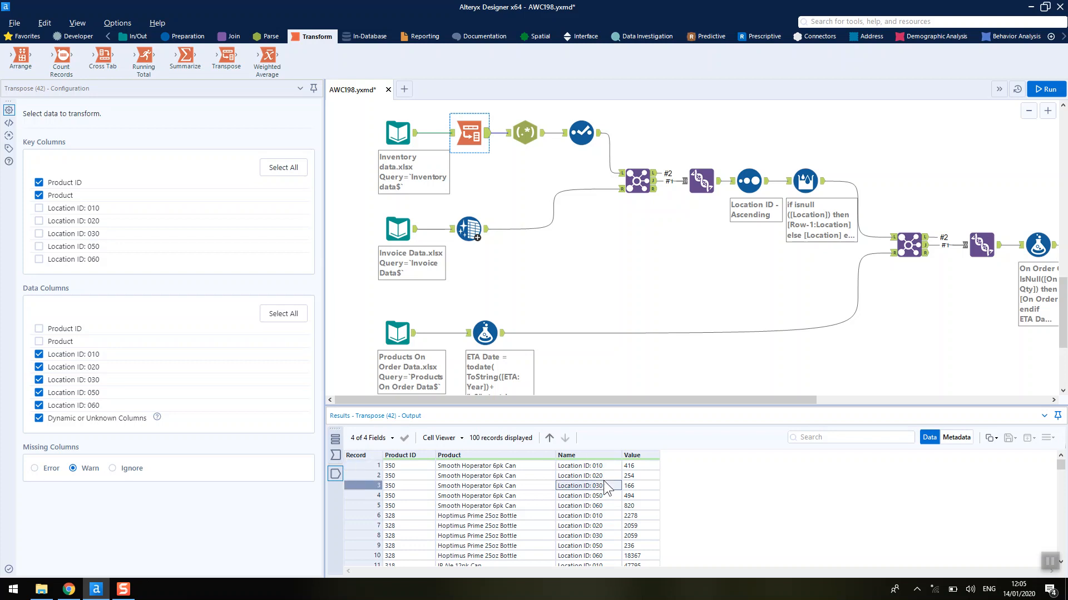
left_click(526, 133)
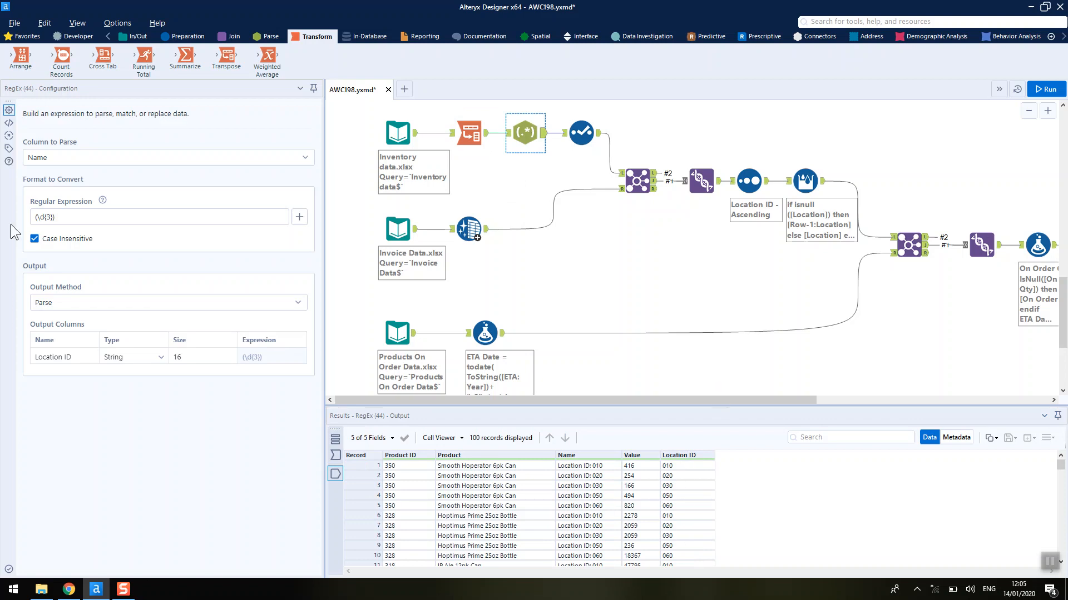
left_click(92, 223)
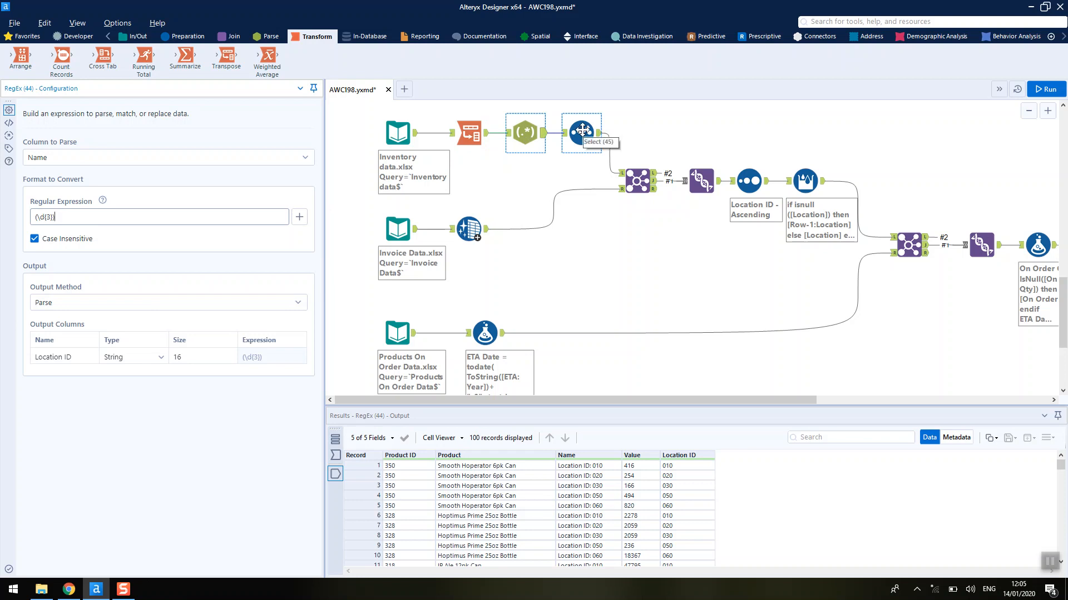
Step: Examine the Location column of the Invoice Data.xlsx input and the Data Cleansing tool connected to it
left_click(415, 237)
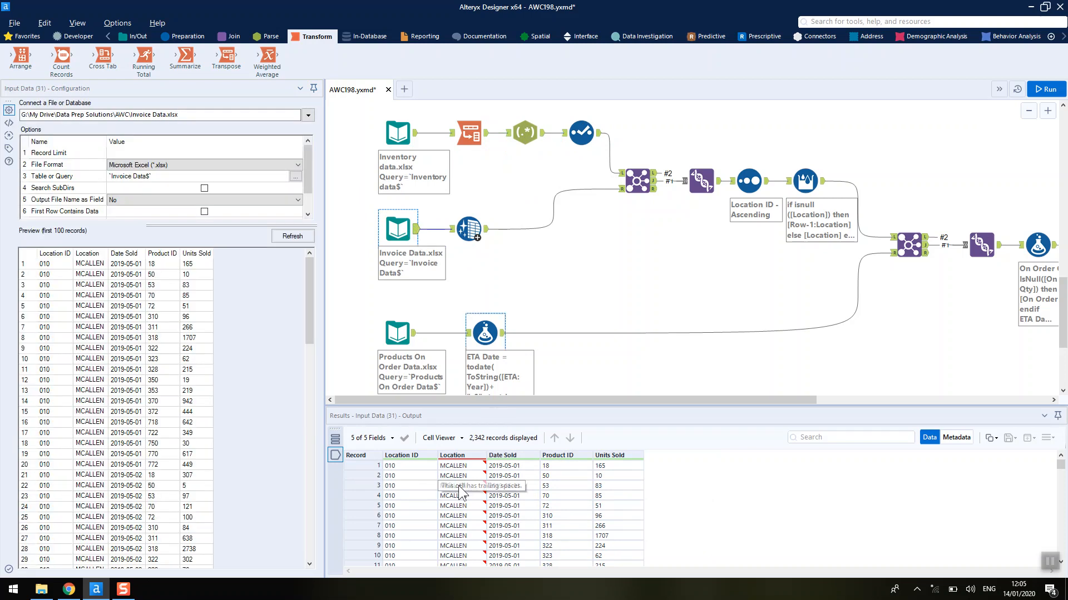
mouse_move(461, 461)
mouse_move(465, 490)
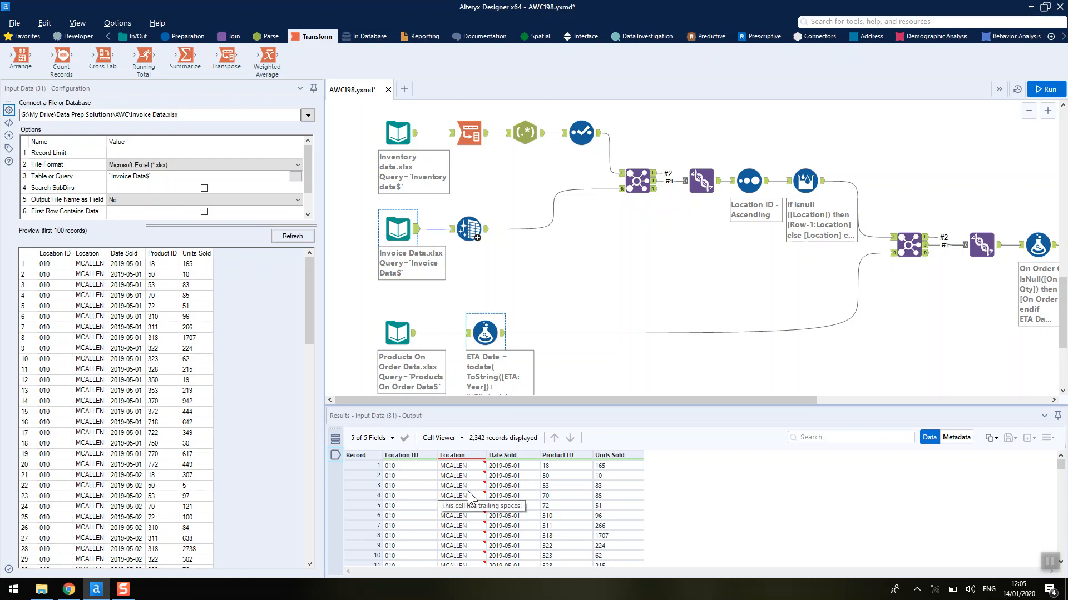
left_click(463, 239)
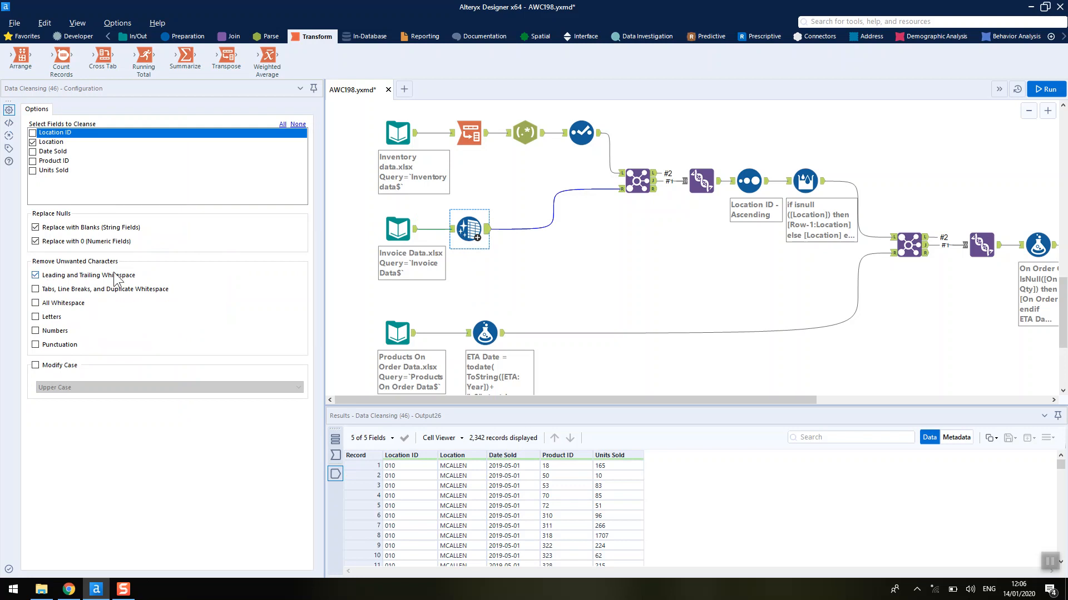
Step: Inspect the Products On Order Data.xlsx input and the todate call in the connected Formula tool's ETA Date expression
left_click(411, 334)
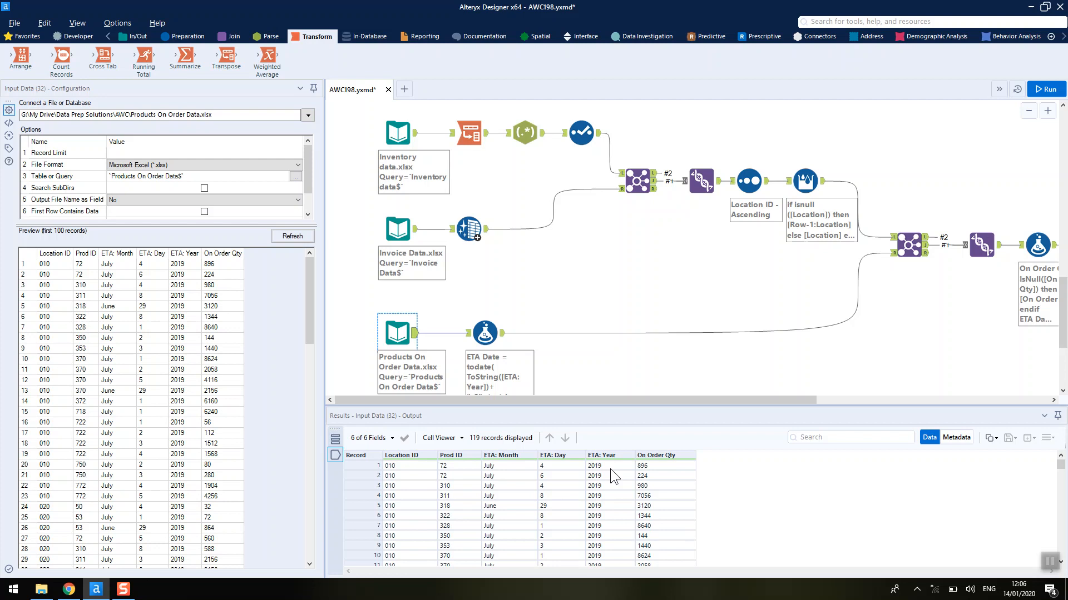
left_click(478, 334)
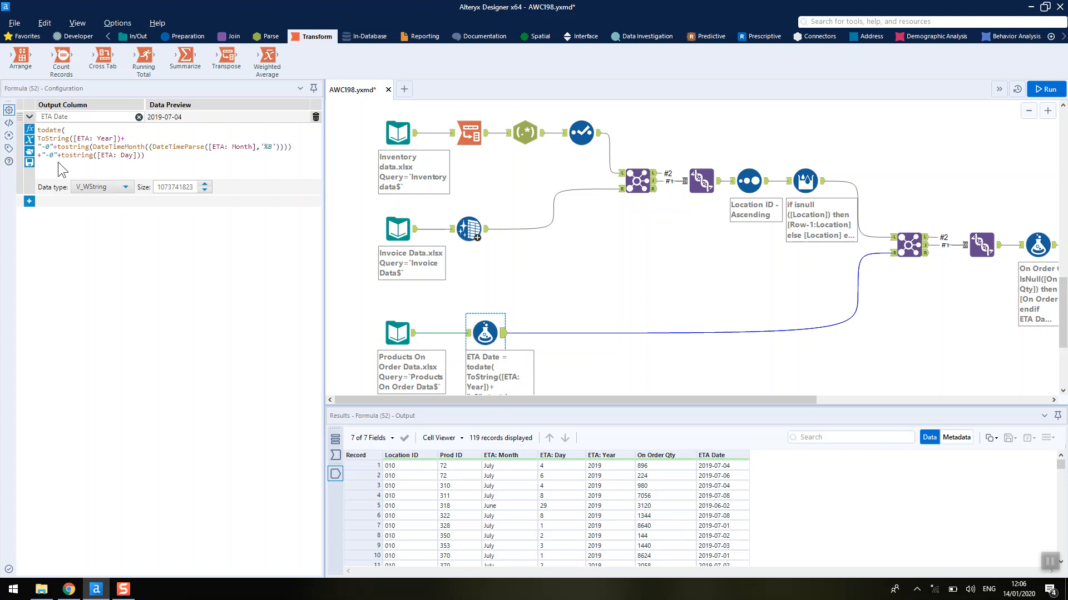
left_click_drag(39, 127, 64, 129)
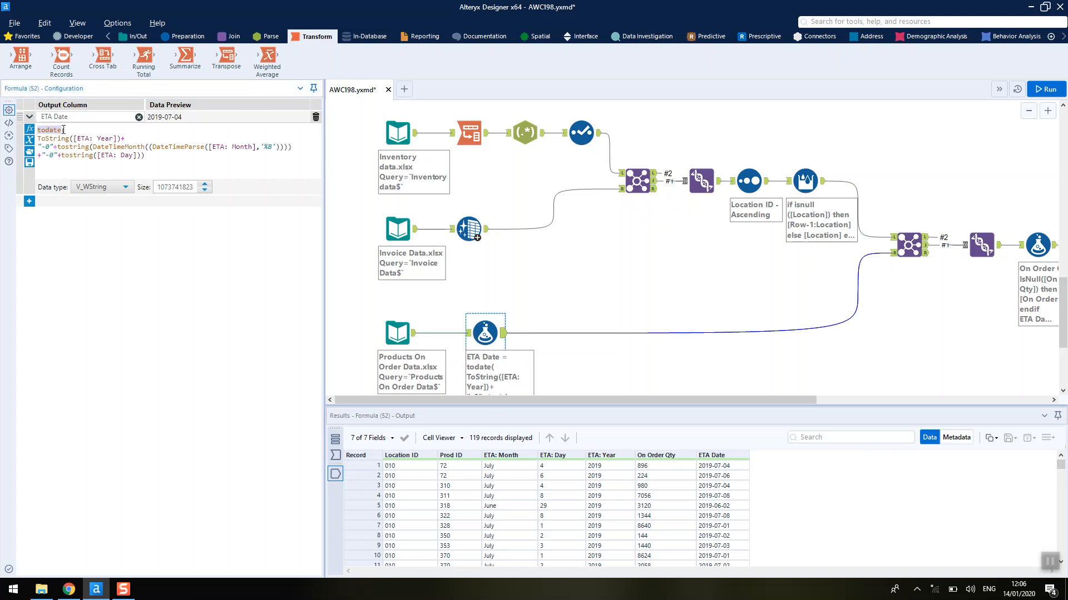
left_click(67, 131)
Step: Look up the description of the ToDate function among the DateTime functions, without inserting it
left_click(33, 131)
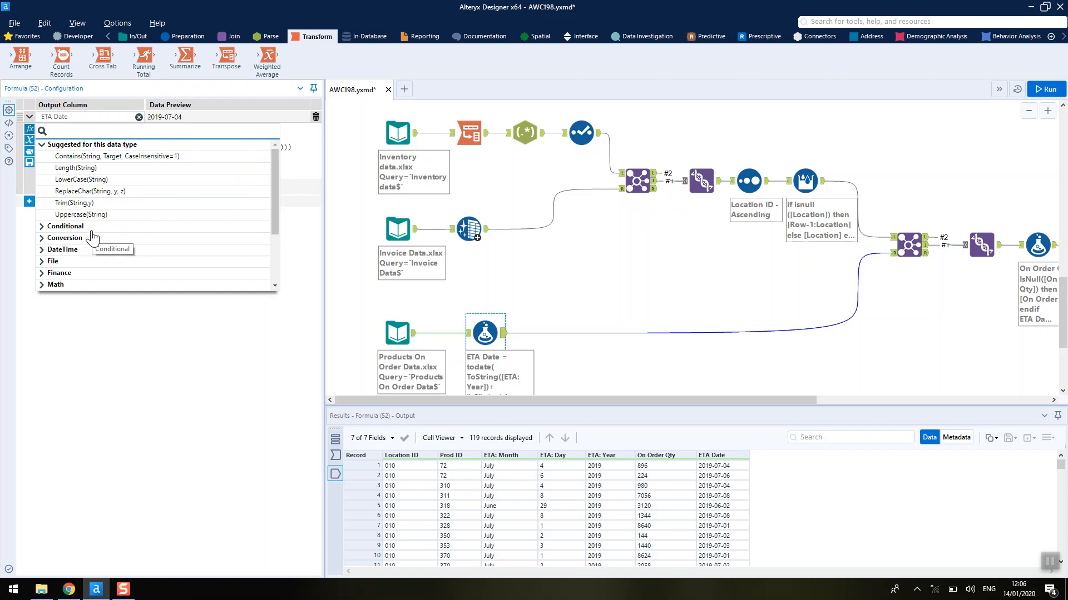
scroll(93, 237, "down", 3)
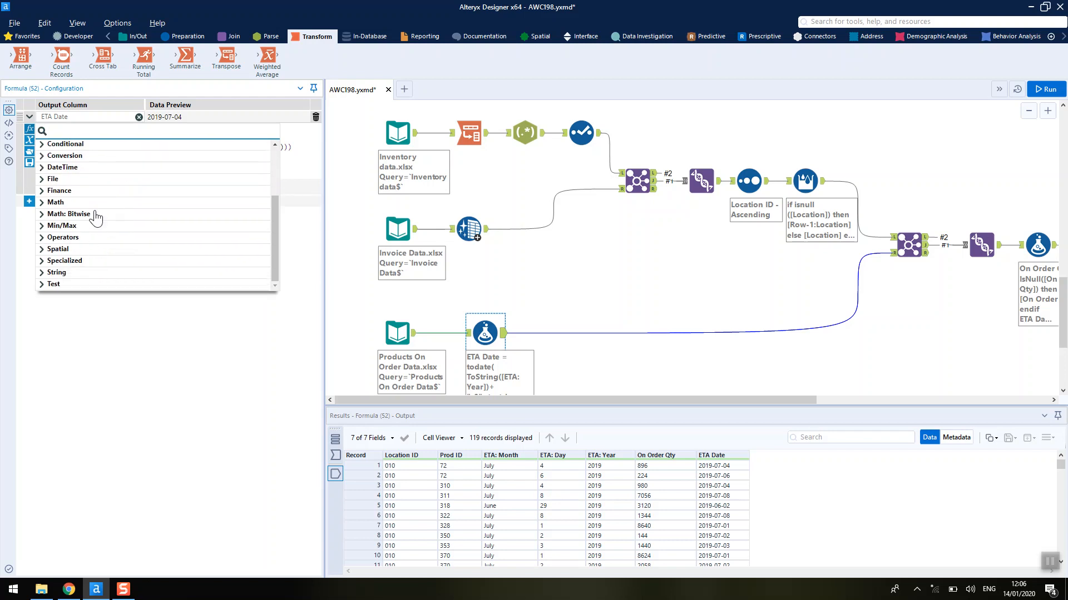
left_click(69, 168)
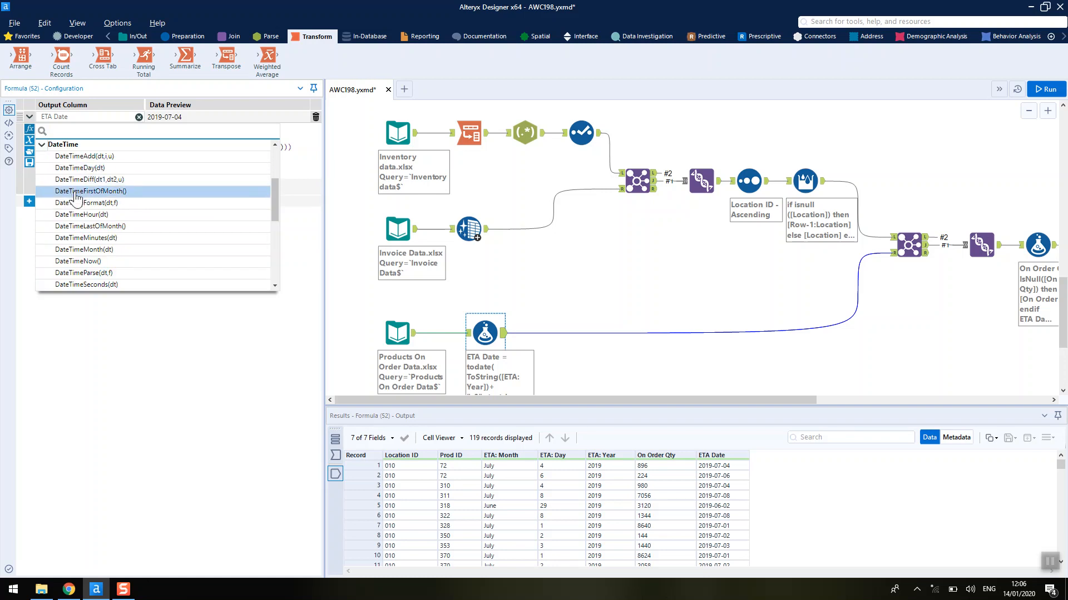
scroll(77, 201, "down", 4)
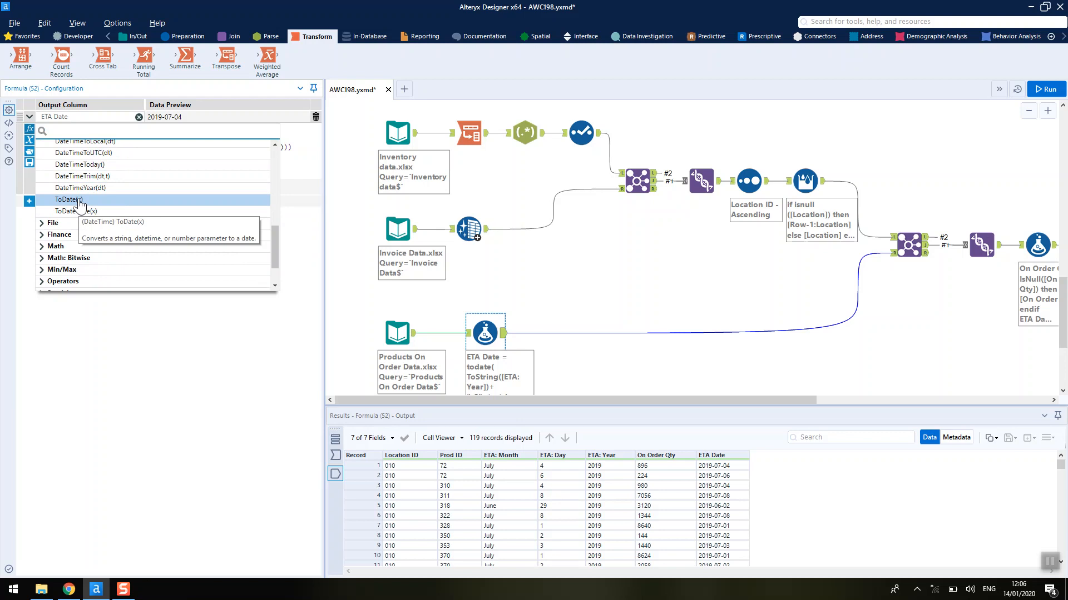
left_click(306, 161)
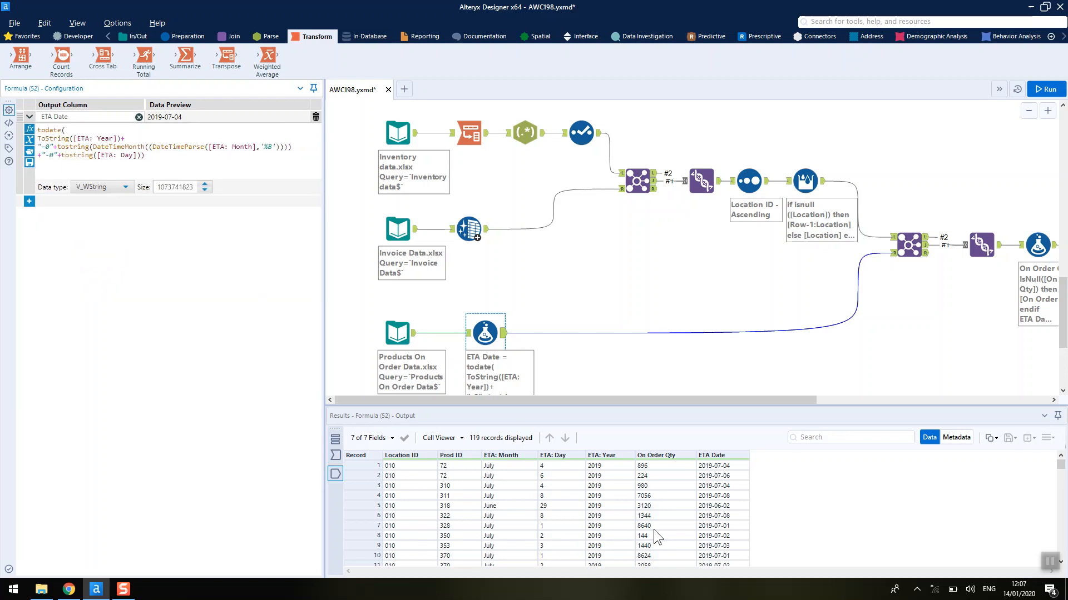
Step: Check the data type of the ETA: Year field in the Formula output's metadata, then return to the data view
left_click(62, 139)
left_click(949, 437)
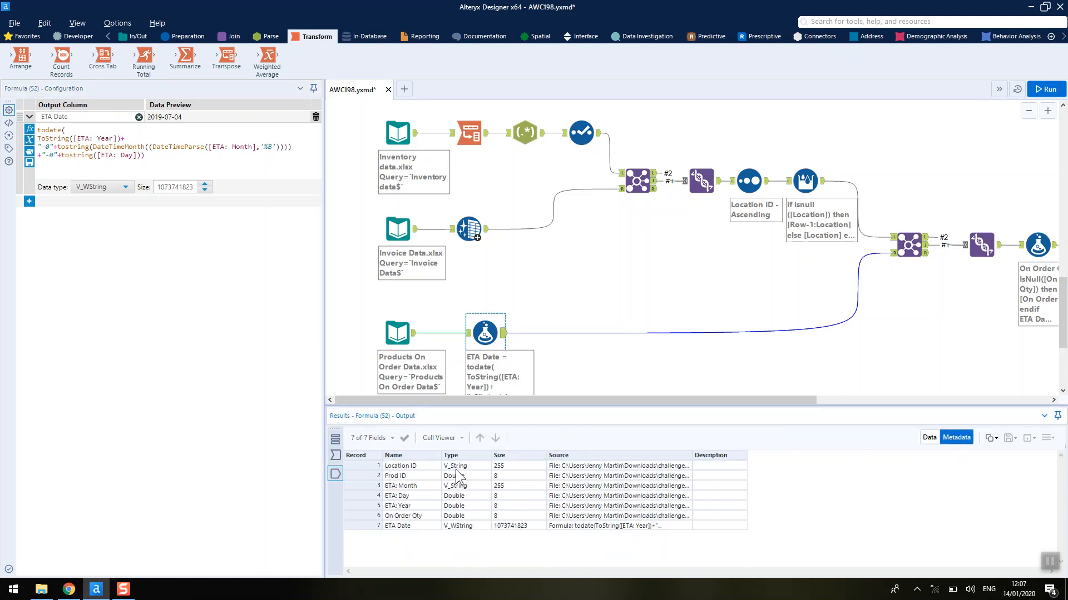
left_click(465, 507)
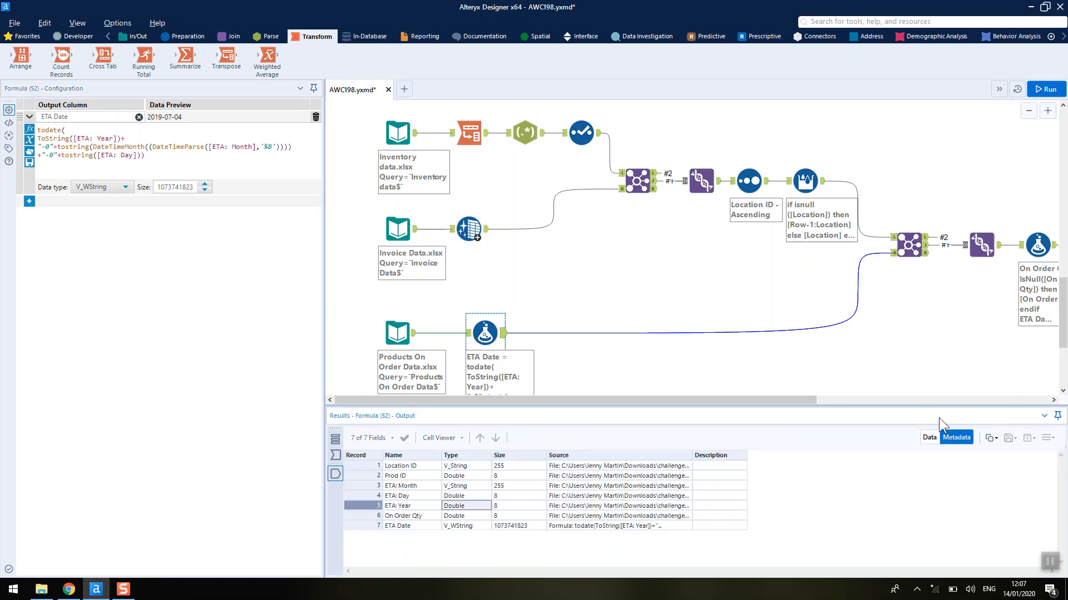
left_click(932, 442)
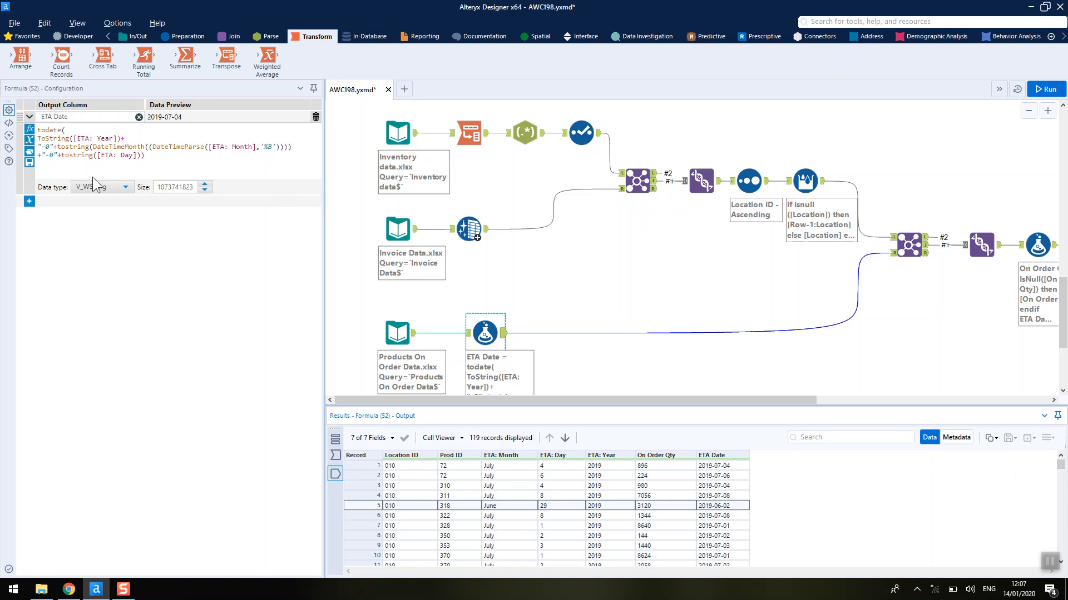
Step: Compare the ETA: Month values in the Formula output with the DateTimeParse month format in the ETA Date expression
scroll(528, 504, "down", 18)
scroll(522, 511, "up", 11)
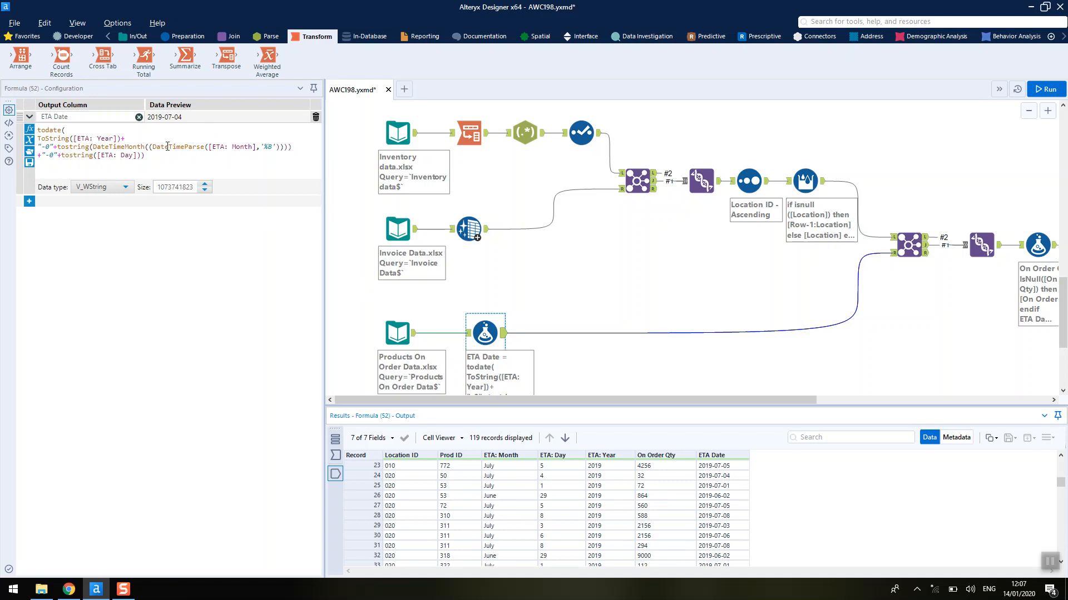
left_click(510, 467)
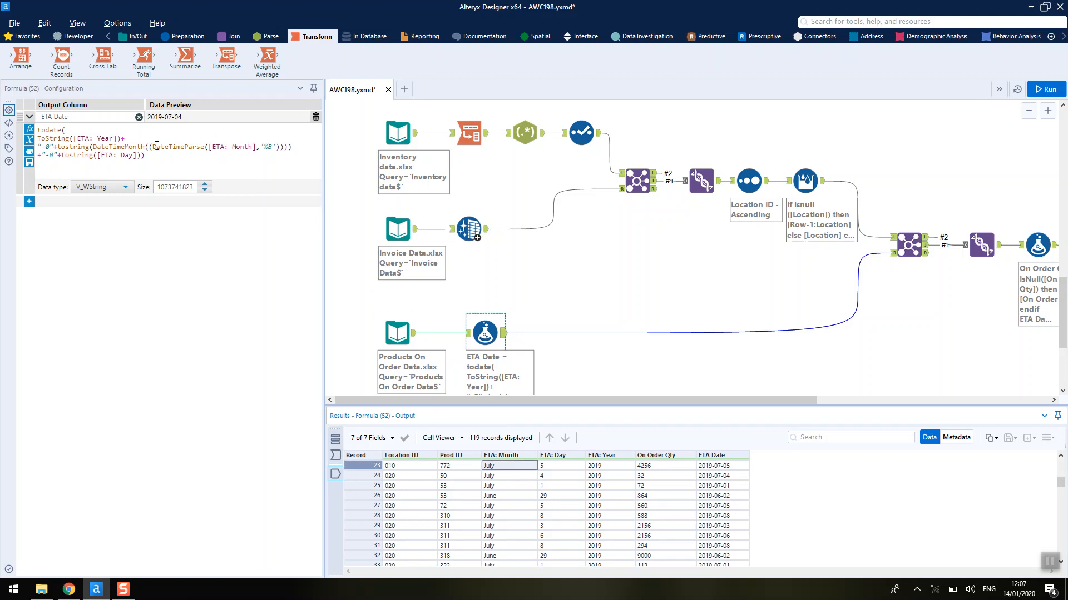
left_click_drag(209, 147, 264, 146)
left_click(272, 151)
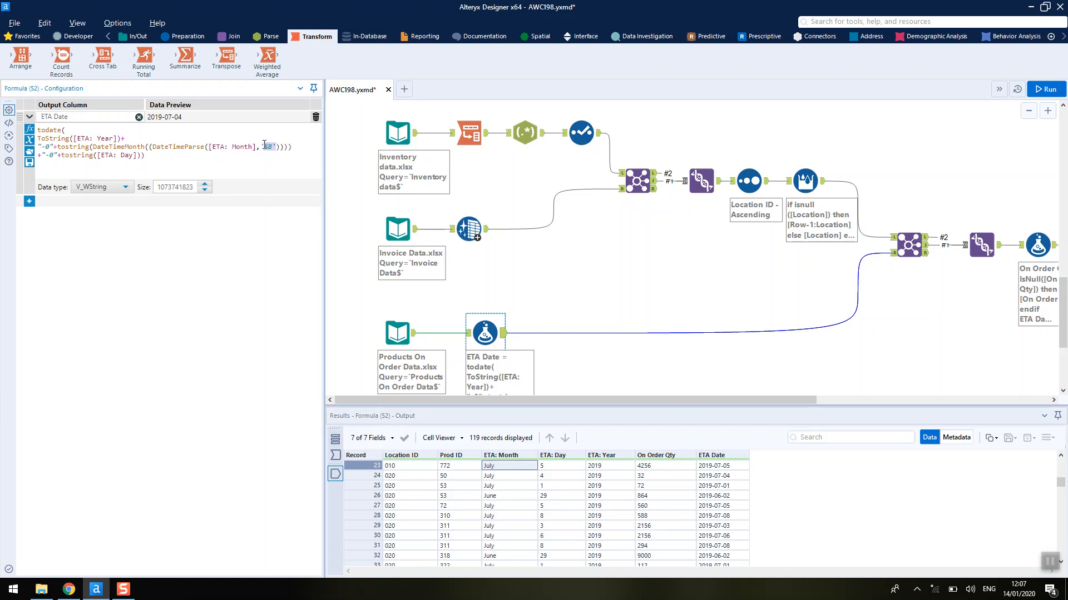
Step: Switch to Chrome and look up the %B specifier's description on the Date Time Functions help page
left_click(69, 589)
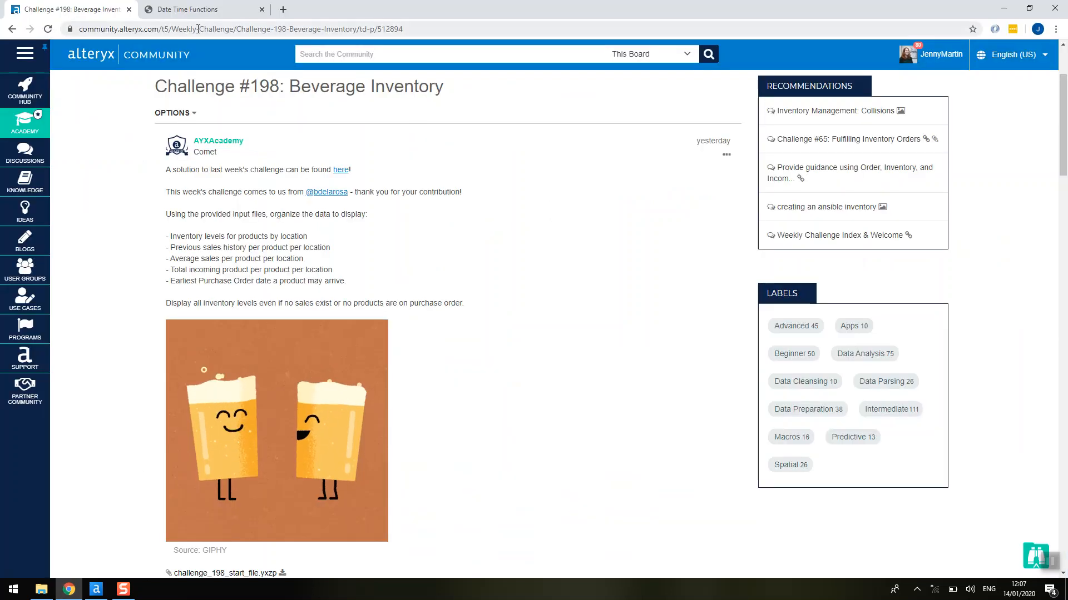
left_click(190, 11)
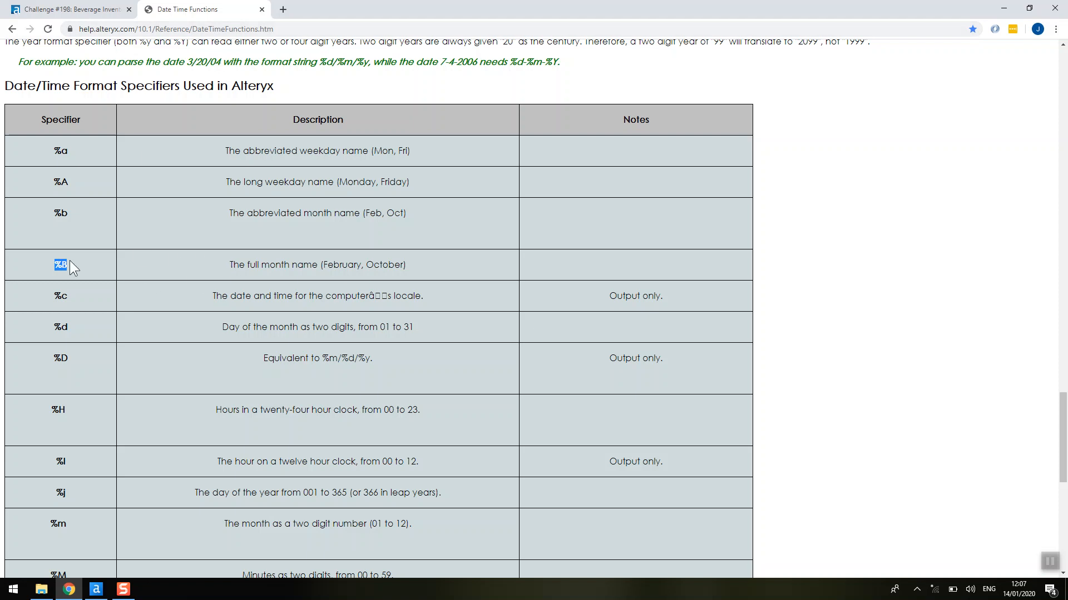
left_click(232, 264)
left_click_drag(231, 264, 398, 260)
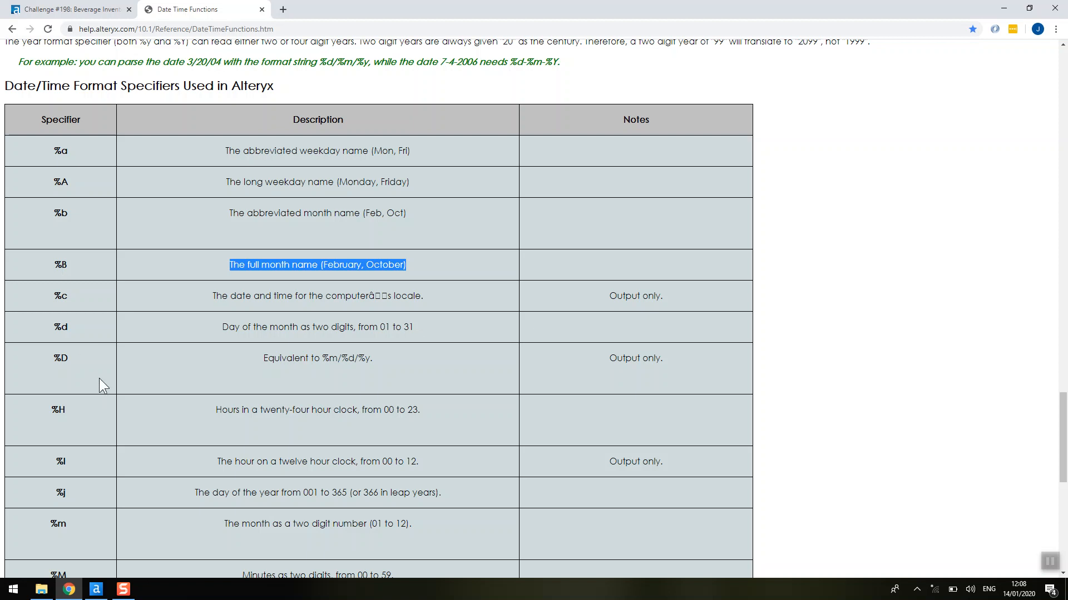
Step: Return to Alteryx Designer and review the DateTimeParse part of the ETA Date expression against the ETA Date column
left_click(96, 590)
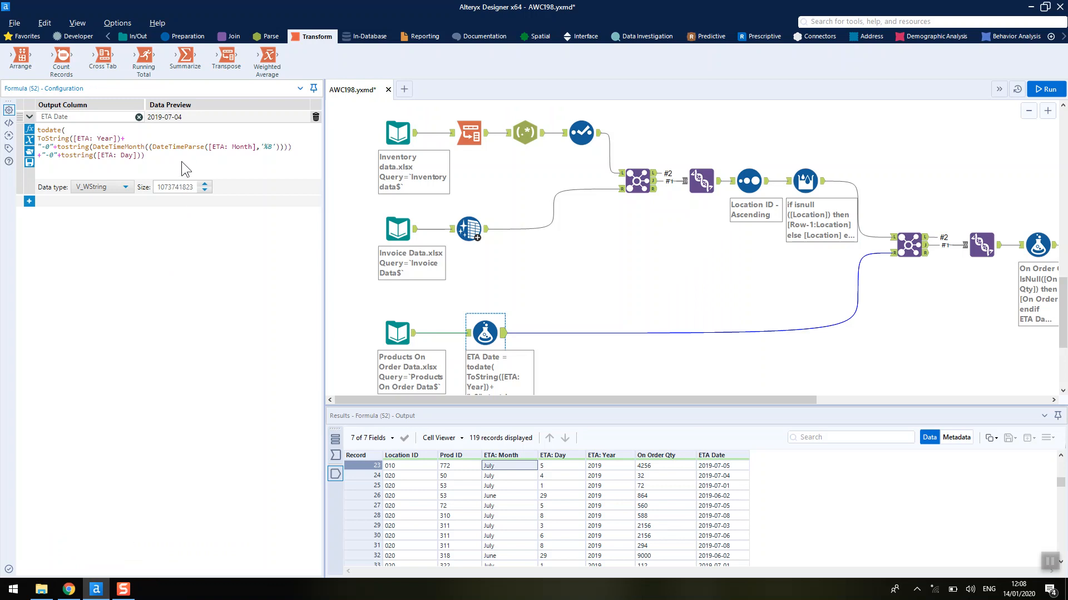
left_click_drag(153, 147, 272, 152)
left_click(276, 148)
left_click(724, 476)
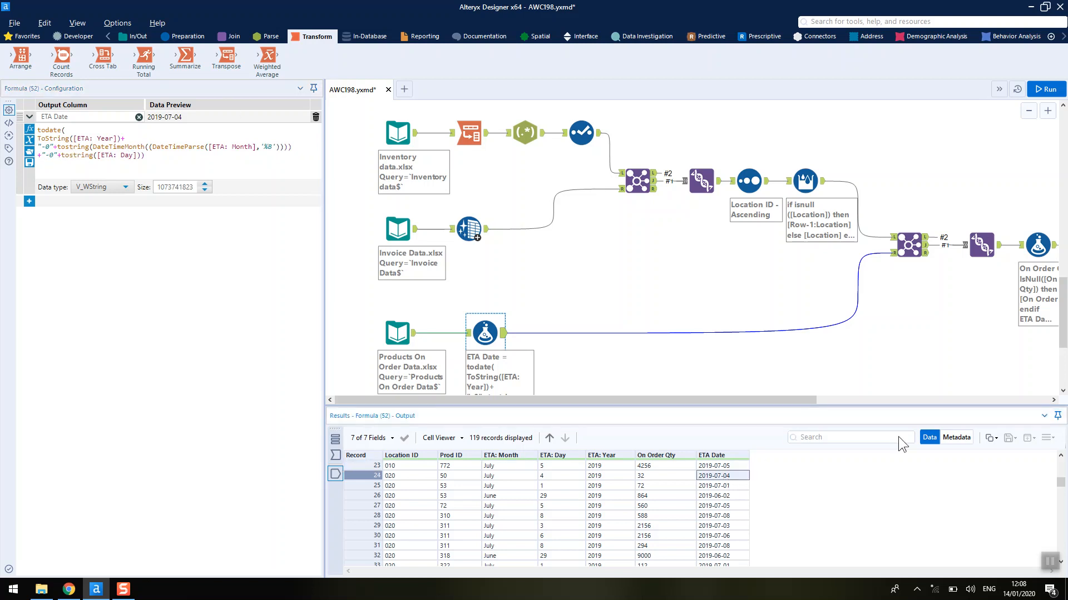
Step: Inspect the first Join tool's matching fields and its unmatched right and left output records
left_click_drag(797, 402, 942, 395)
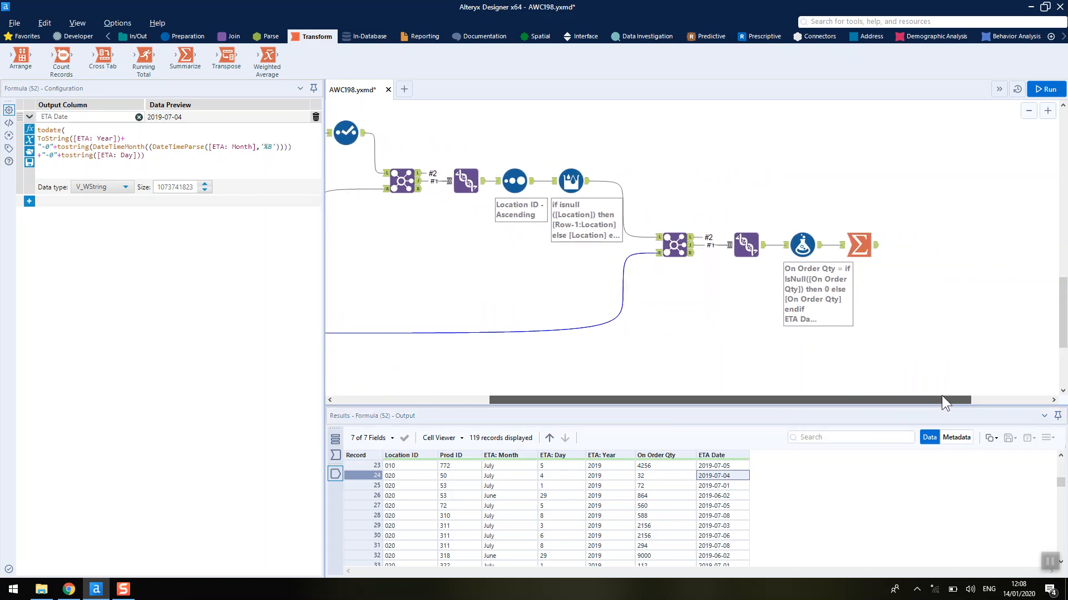
left_click(402, 181)
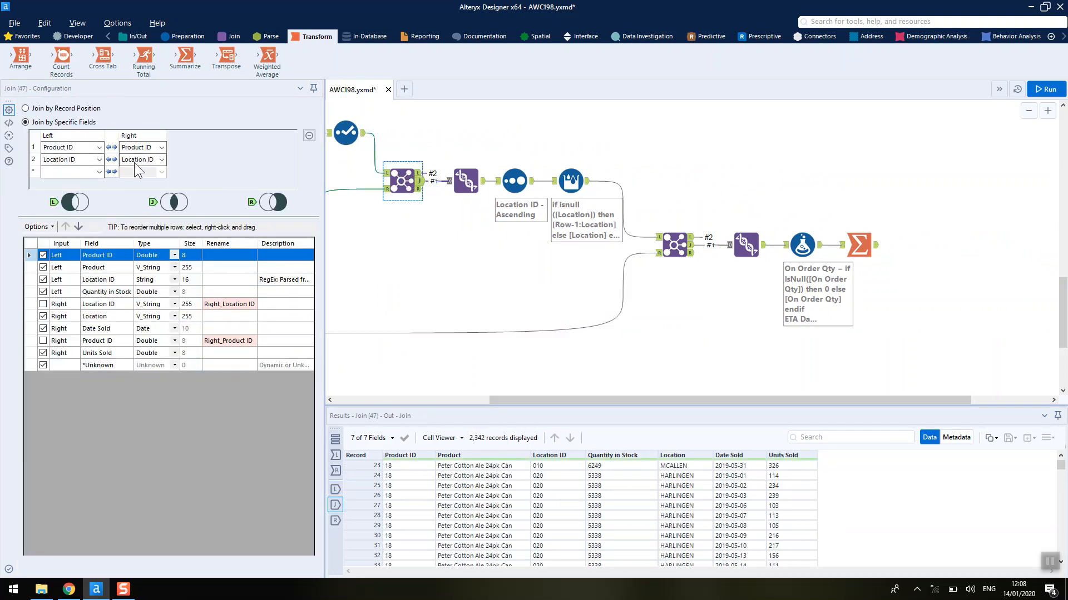
left_click(419, 190)
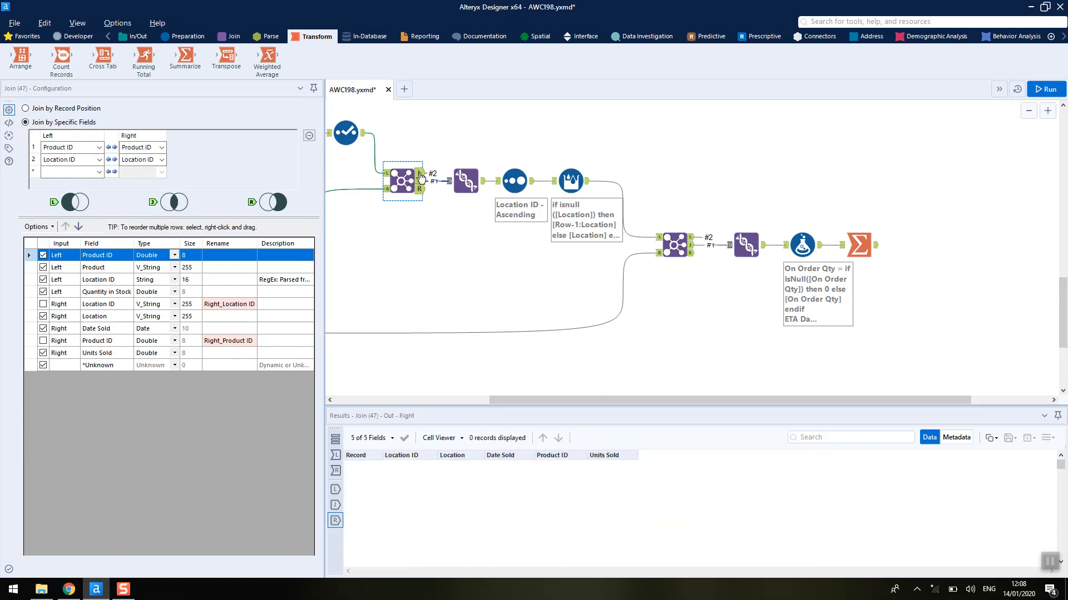
left_click(419, 174)
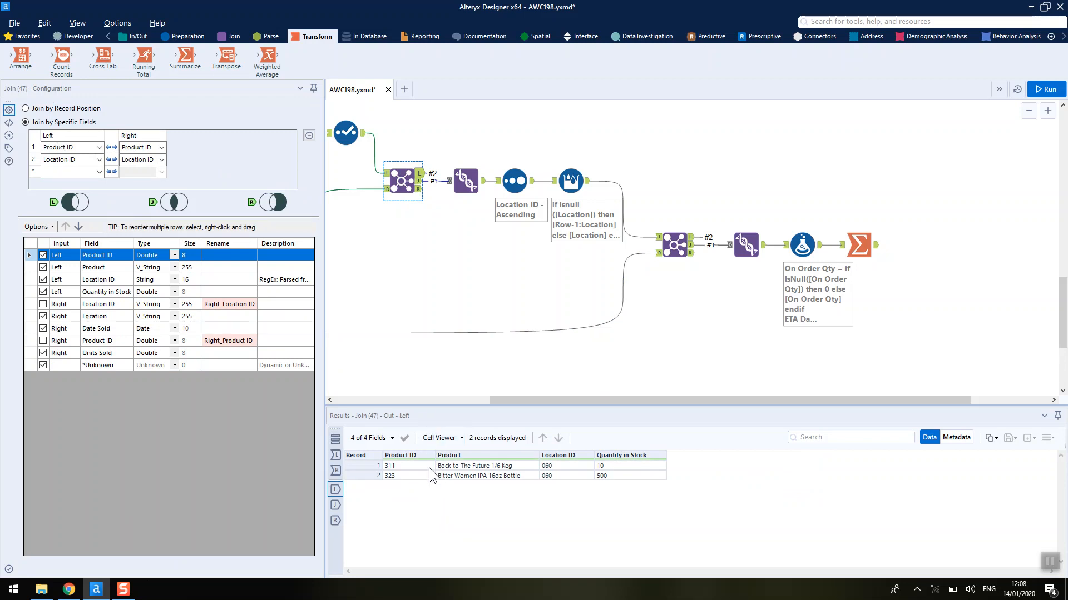
Step: Examine the Product ID and Location ID values of the first Join's unmatched left records, and open the Union tool that follows
left_click_drag(425, 465, 426, 472)
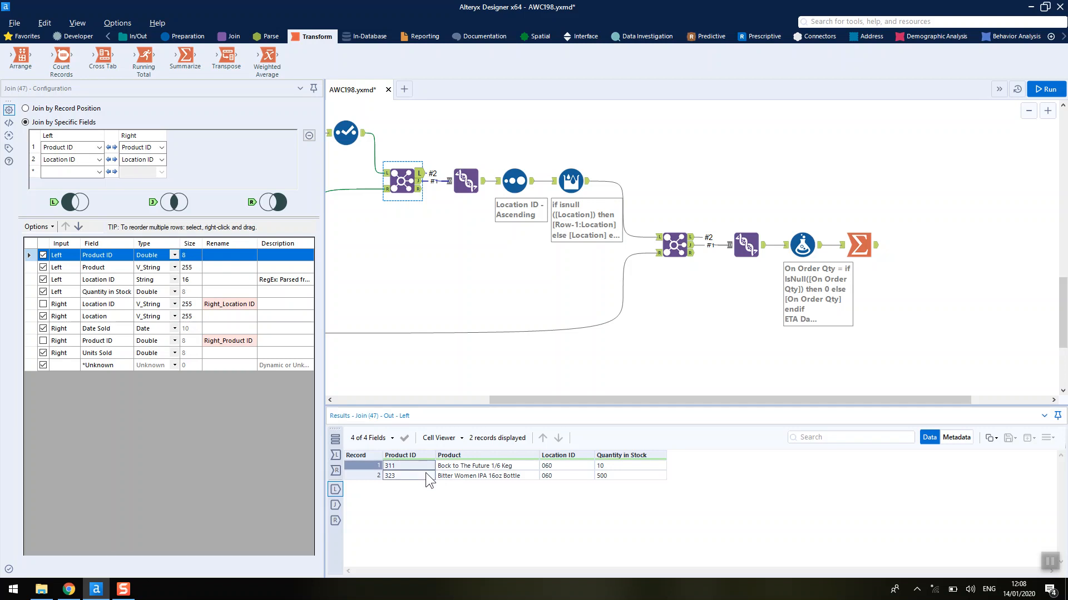
left_click_drag(555, 465, 558, 471)
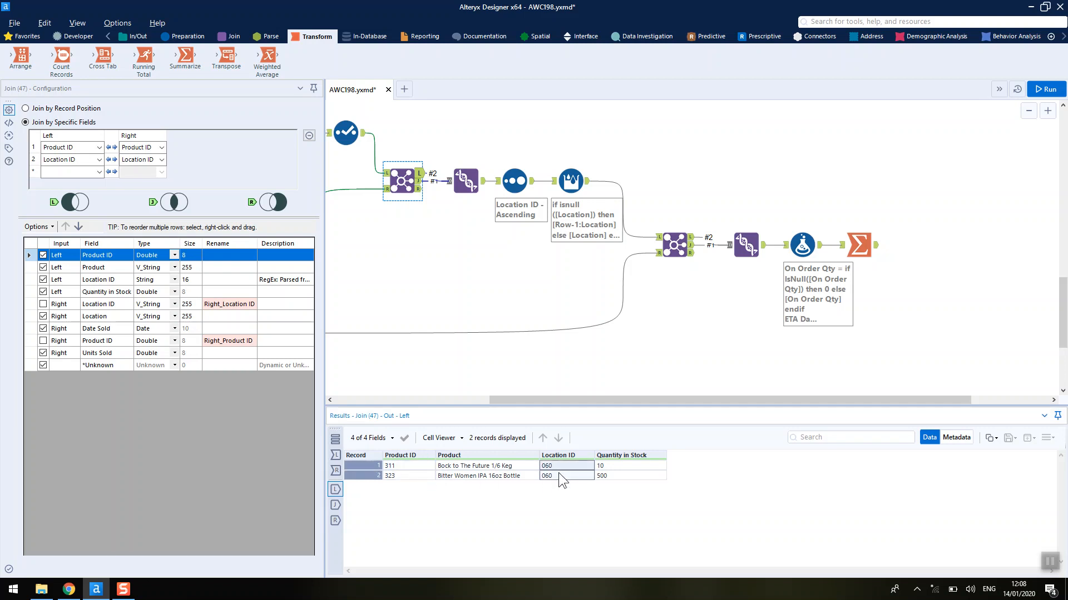
left_click(470, 184)
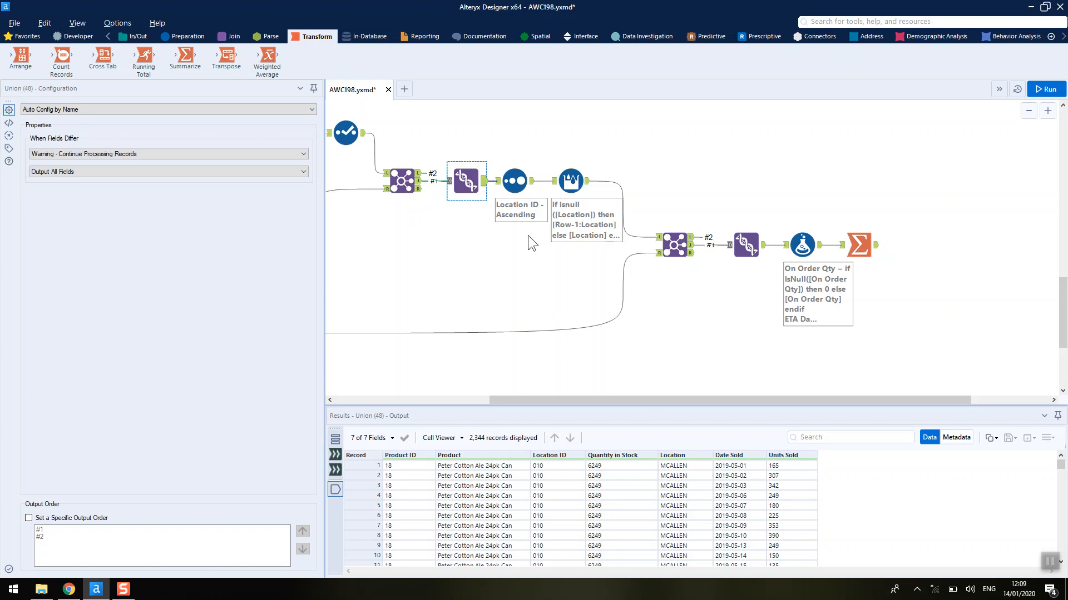
Step: Inspect the Sort tool's ascending Location ID setting and look through the Location column for location 060 in its output
left_click(510, 179)
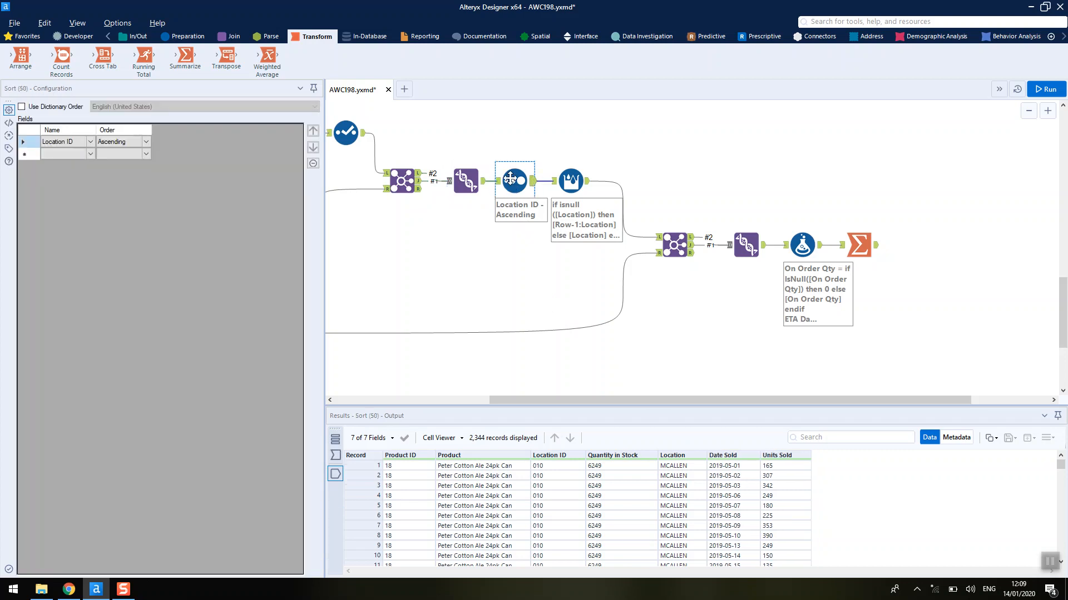
left_click(557, 526)
left_click_drag(1061, 465, 1061, 548)
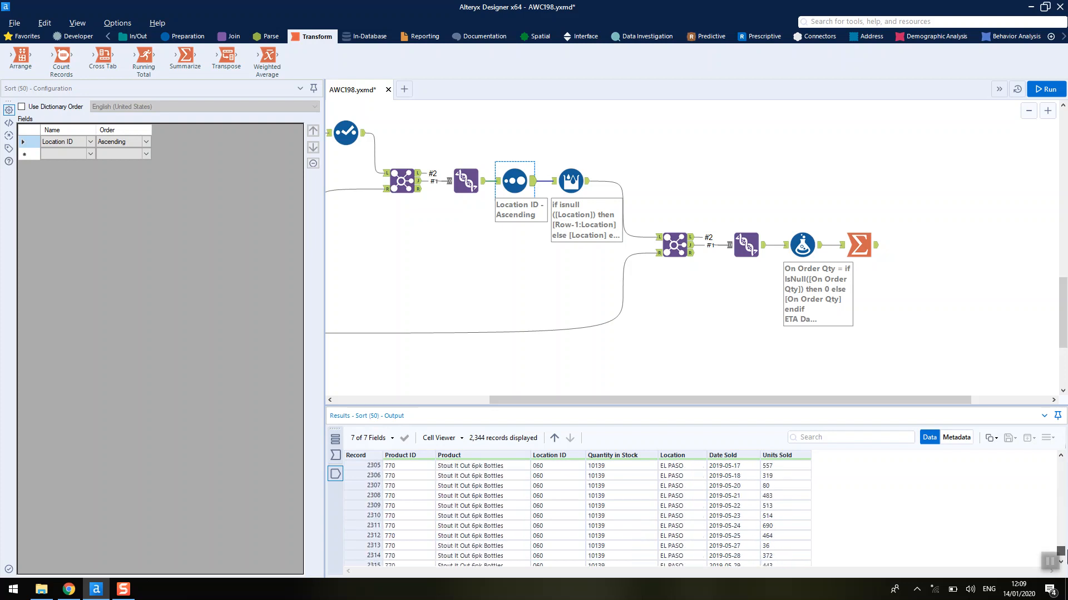
scroll(688, 525, "up", 19)
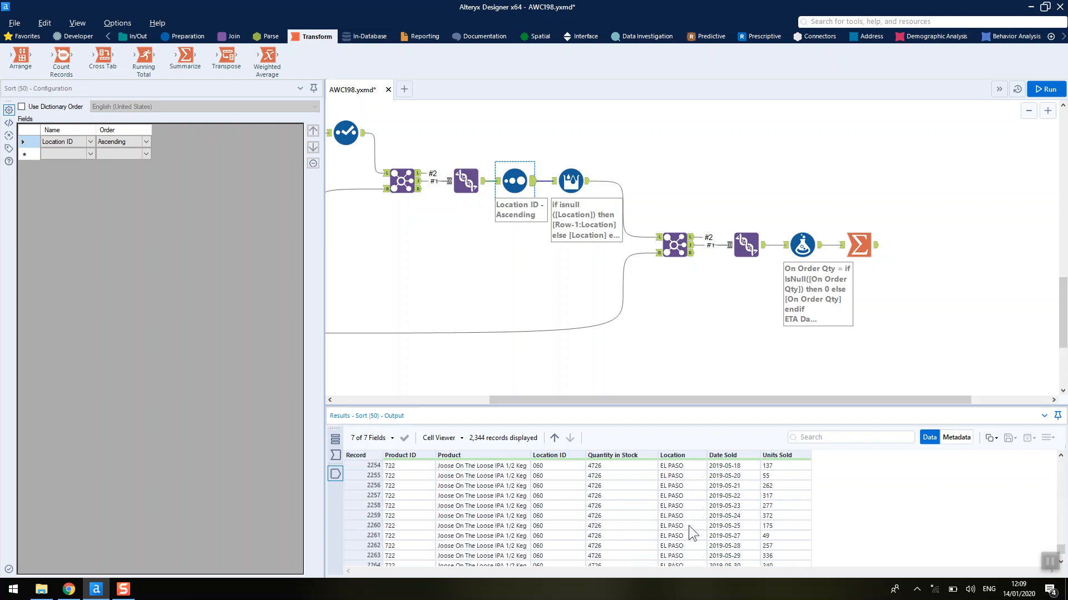
scroll(688, 526, "up", 20)
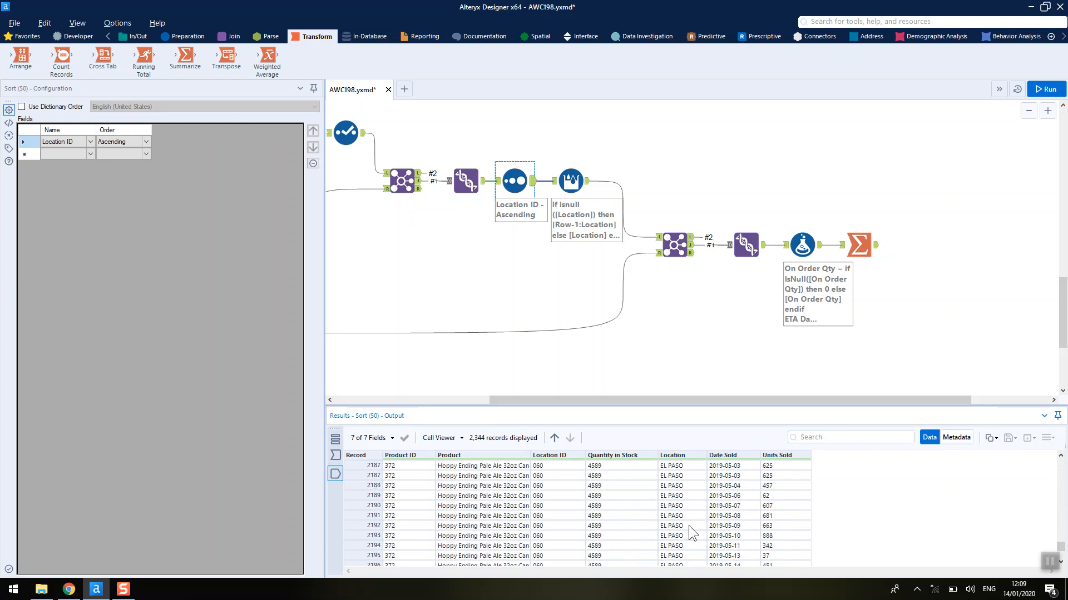
scroll(689, 526, "up", 15)
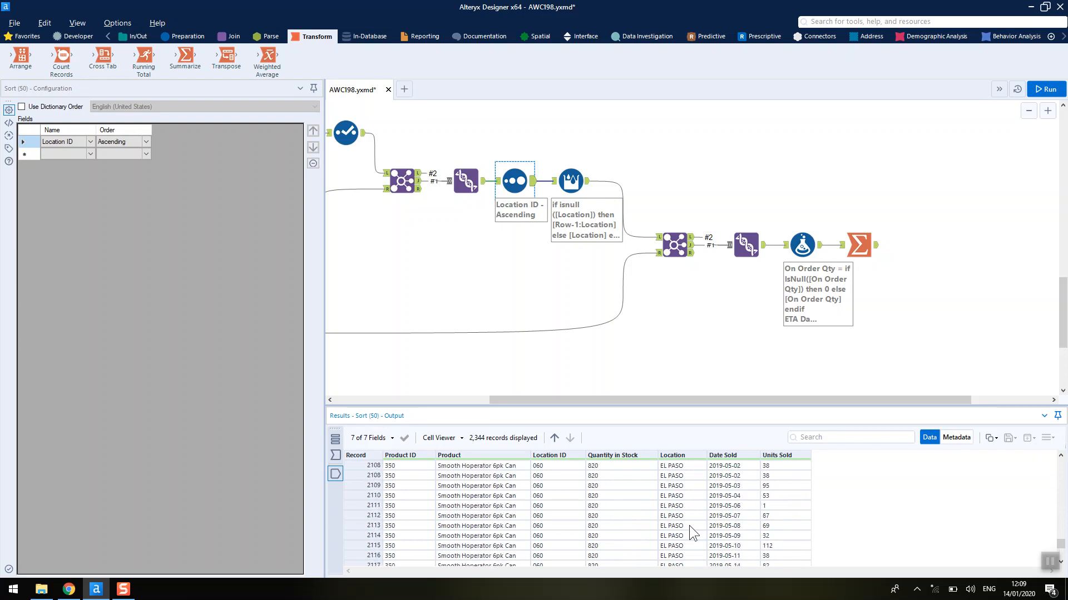
scroll(689, 525, "up", 5)
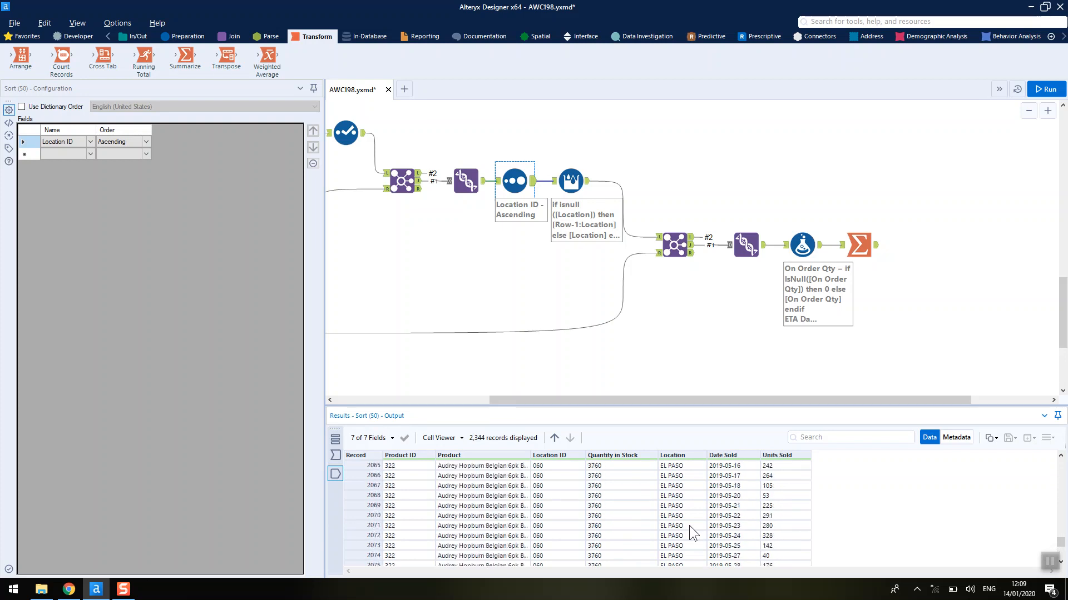
Step: Compare the null Location for product 323 with the row above it, and check the same record in the Multi-Row Formula's output
left_click(685, 516)
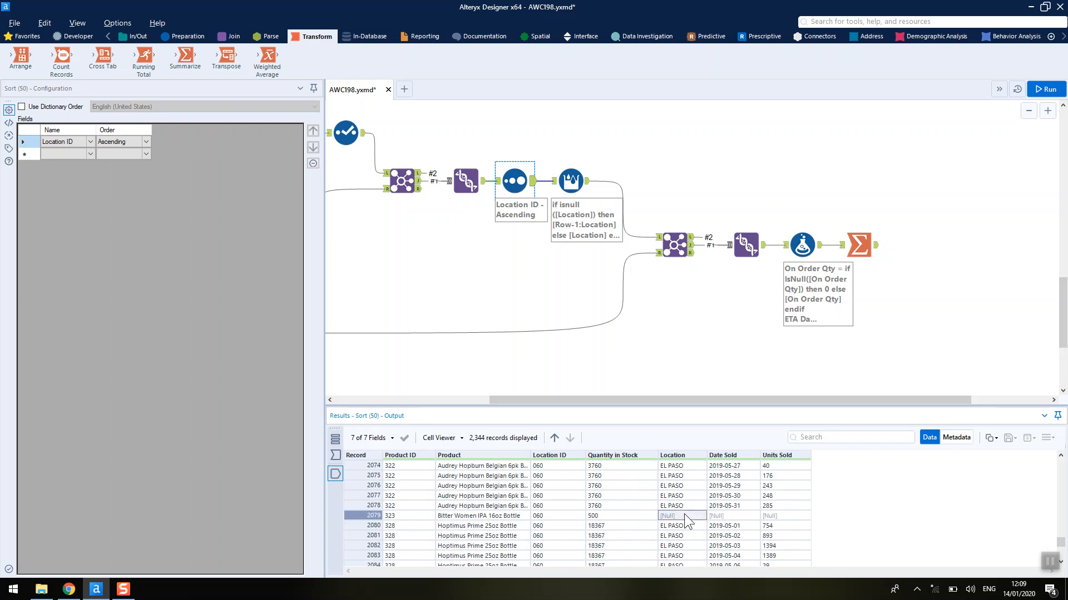
left_click(678, 507)
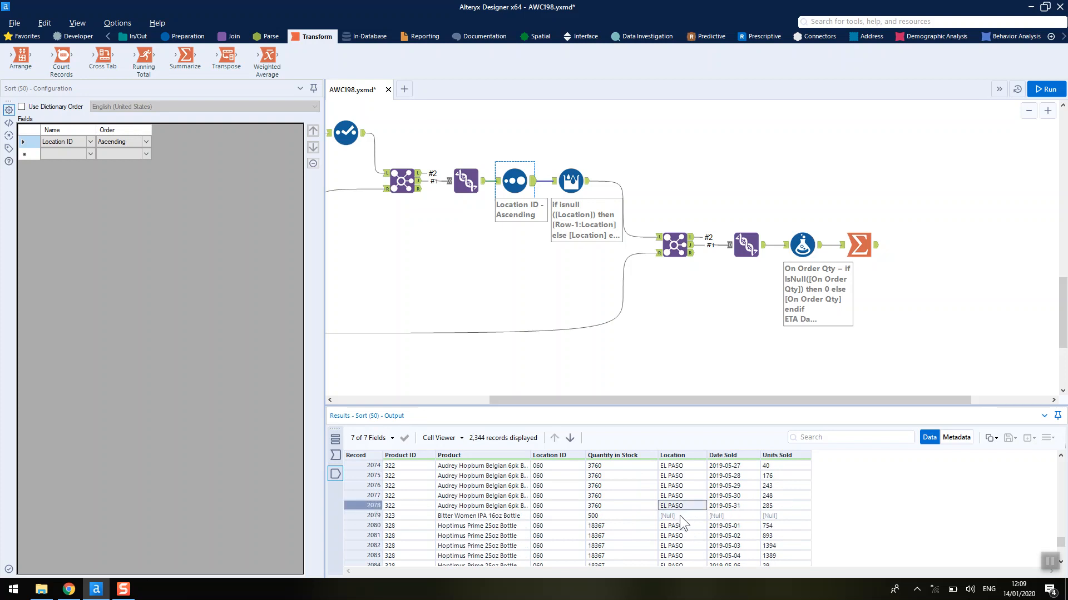
left_click(570, 181)
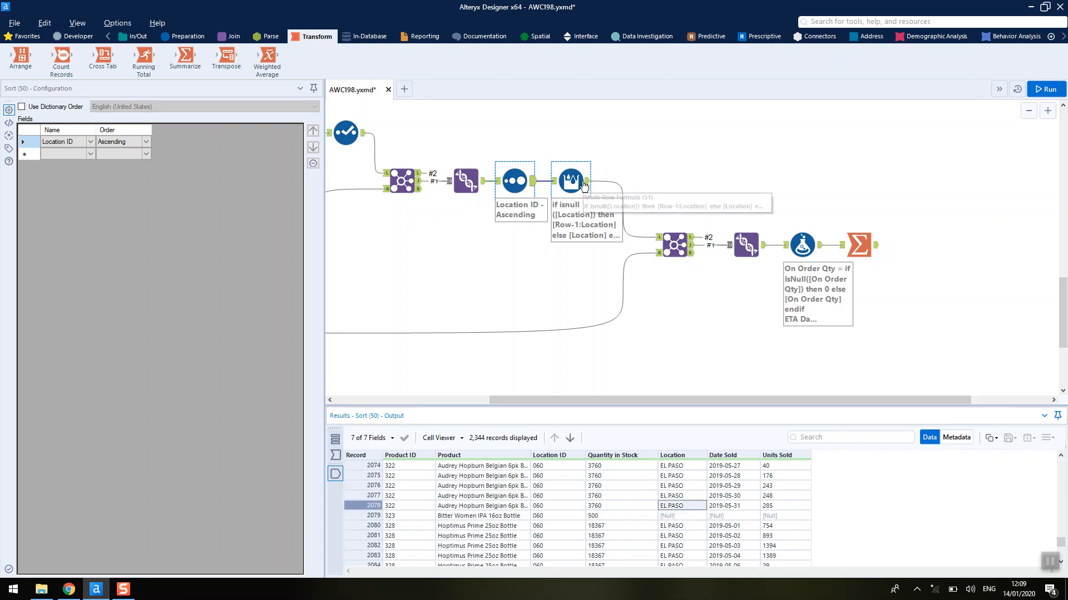
left_click(691, 517)
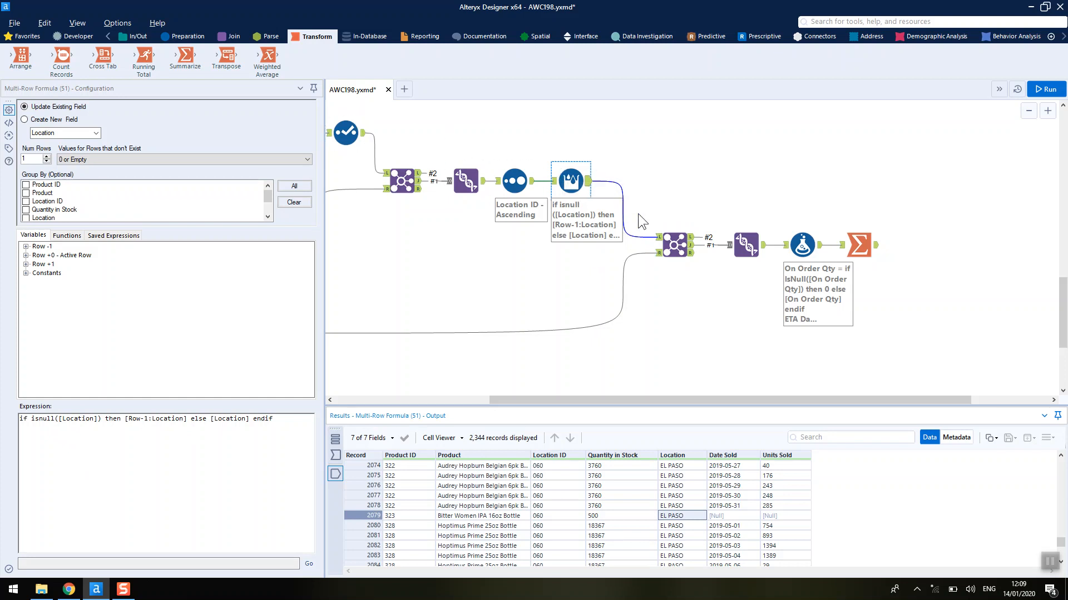
Step: Inspect the second Join tool's matching fields and its joined, unmatched right and unmatched left outputs
left_click(670, 238)
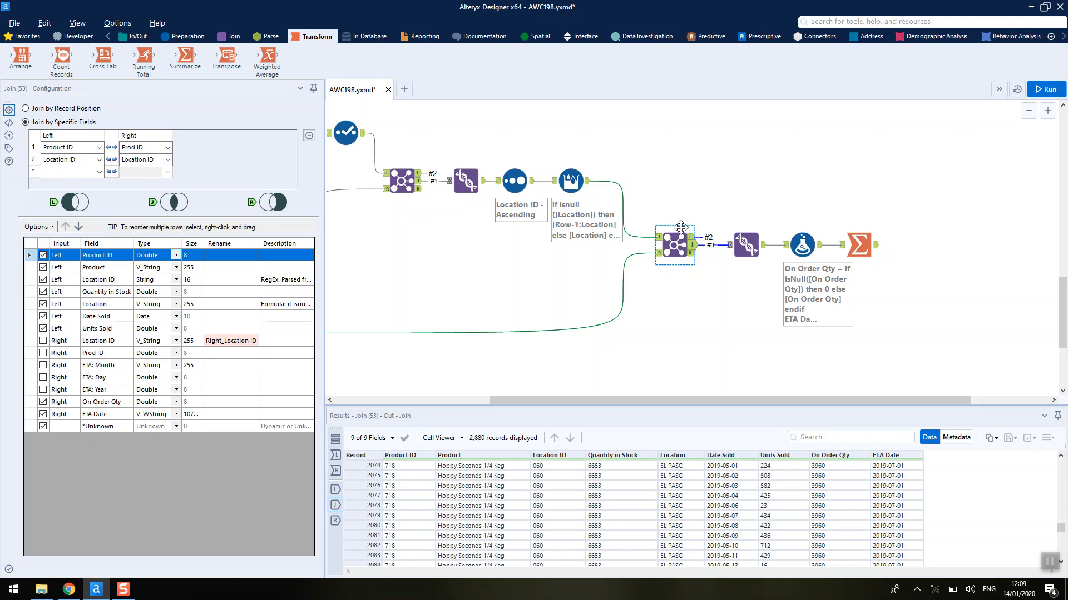
left_click(692, 257)
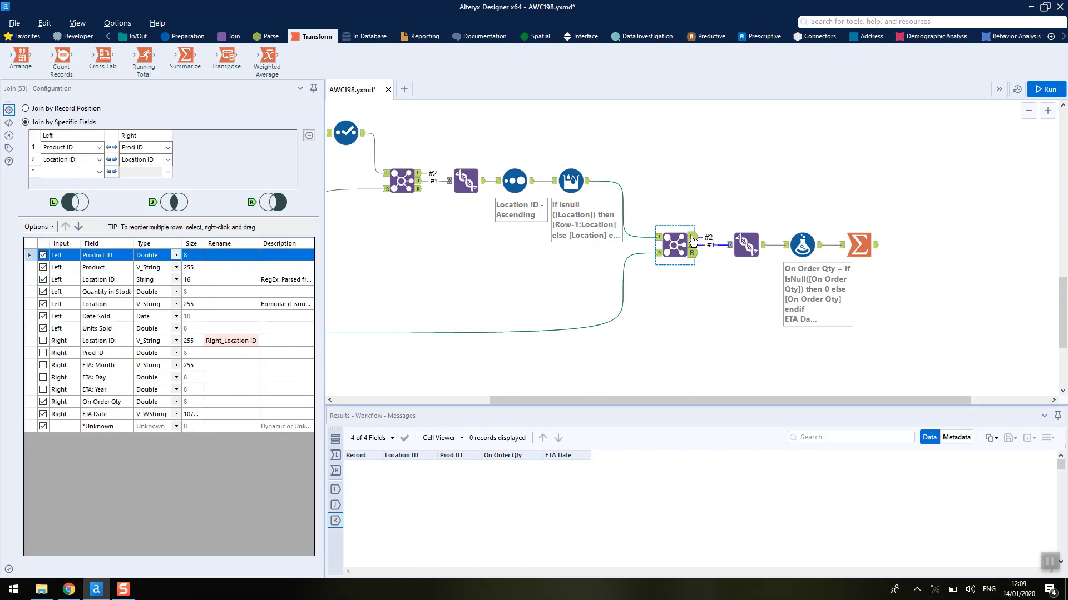
left_click(692, 240)
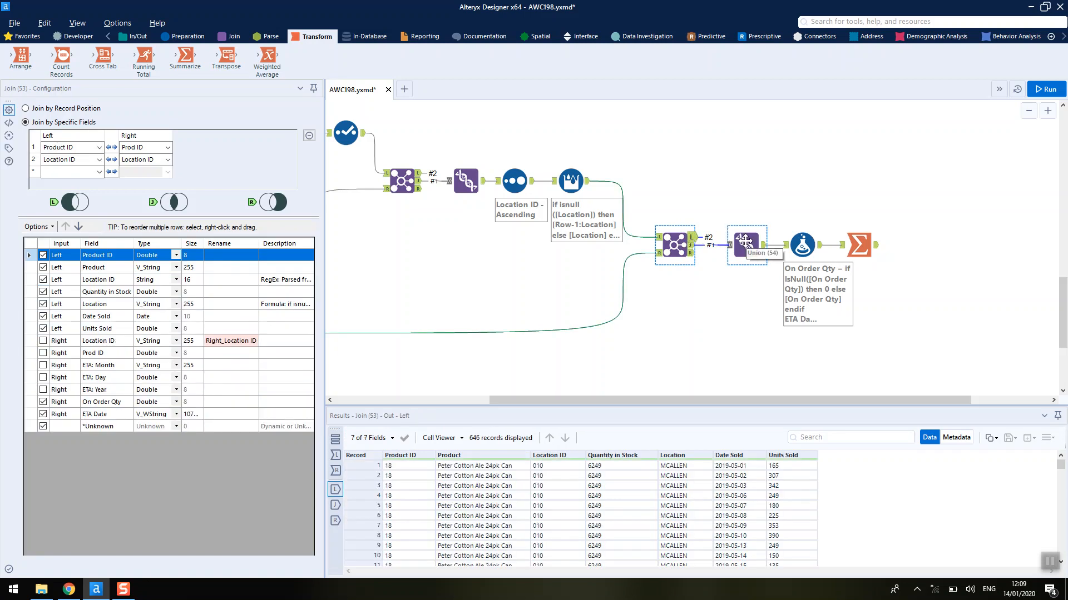
Step: Open the Union after the second Join and review the null-handling expressions for On Order Qty and ETA Date in the following Formula tool
left_click(763, 256)
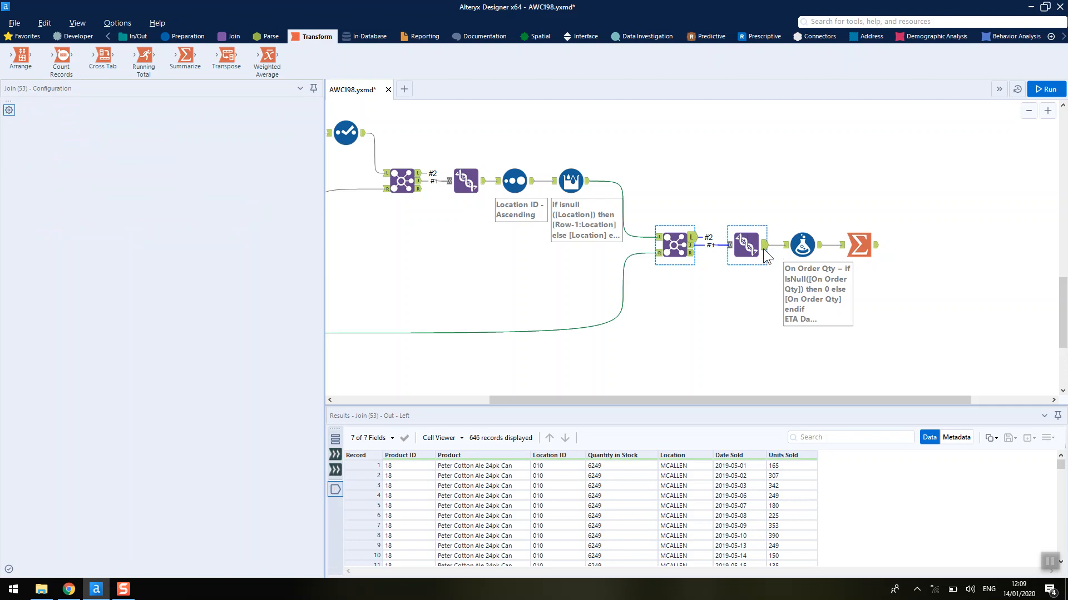
left_click(801, 243)
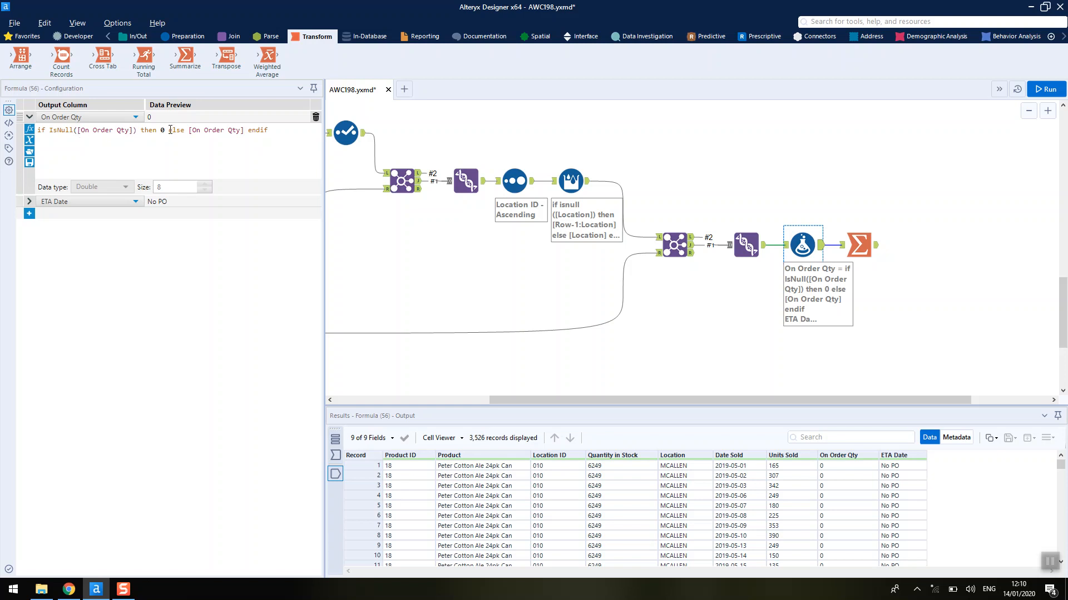
left_click(28, 201)
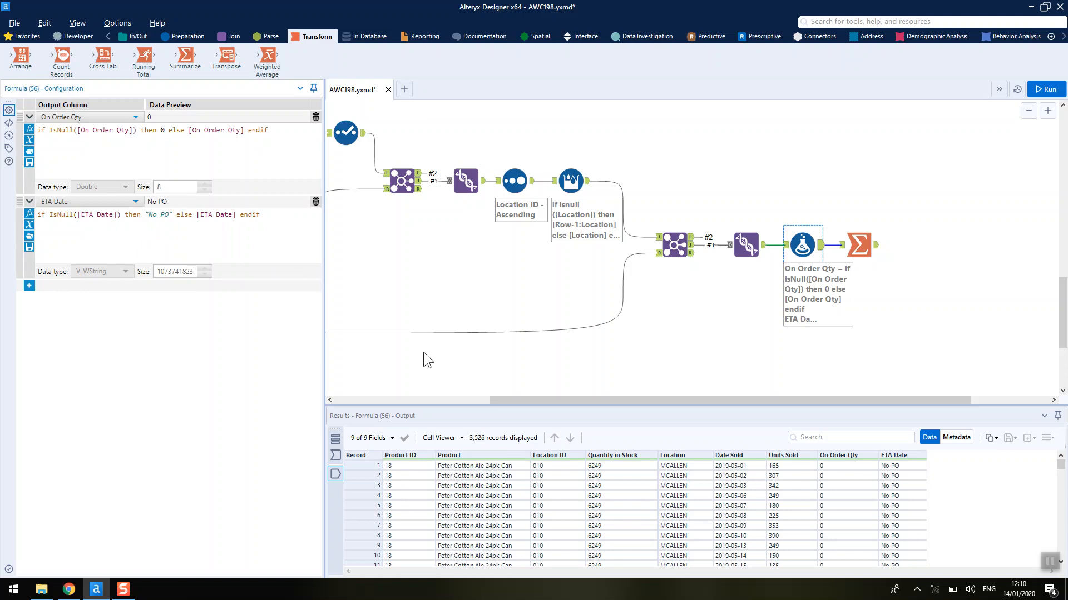
Step: Remove the todate function name from the ETA Date expression in the Formula tool on the Products On Order branch
left_click_drag(515, 398, 399, 410)
left_click(425, 332)
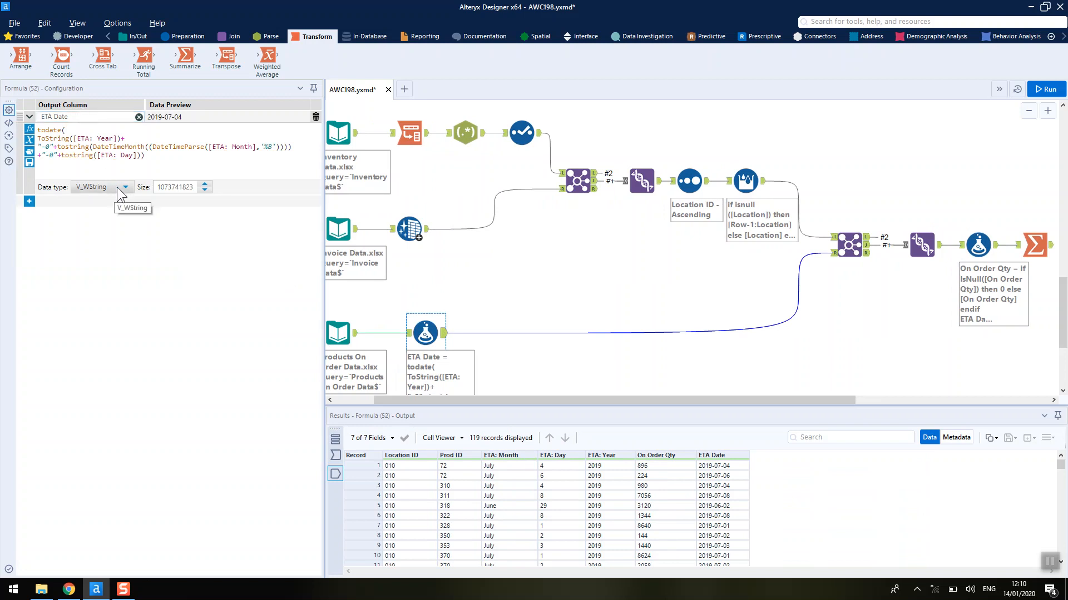
left_click_drag(496, 401, 652, 412)
left_click(47, 130)
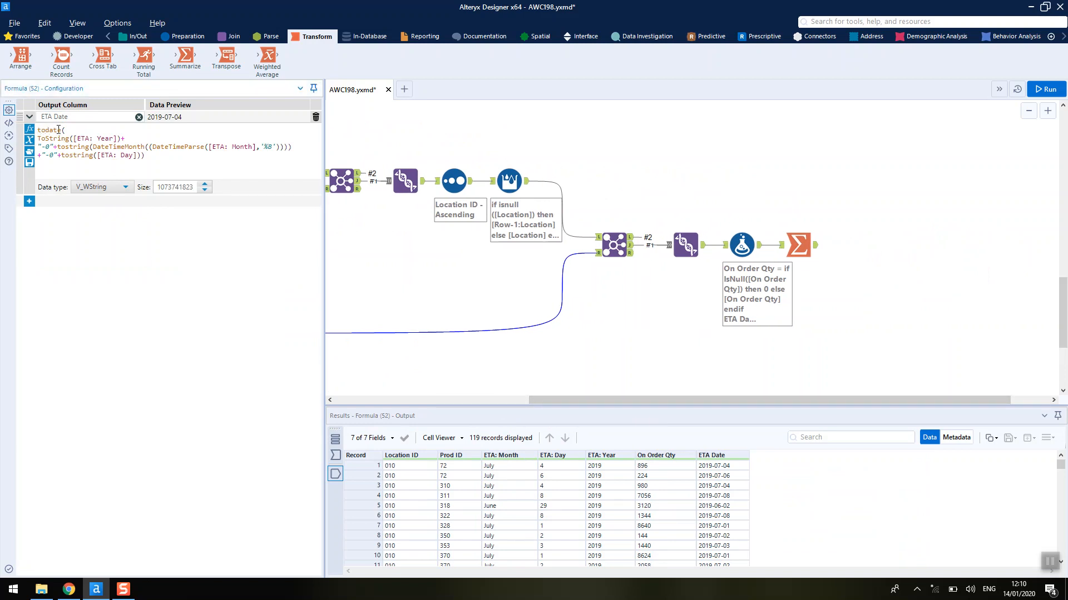
left_click_drag(37, 130, 62, 131)
key("BackSpace")
Step: Review the Summarize tool's grouping and aggregation actions, and compare its output with the expected solution in the Text Input tool
left_click(804, 236)
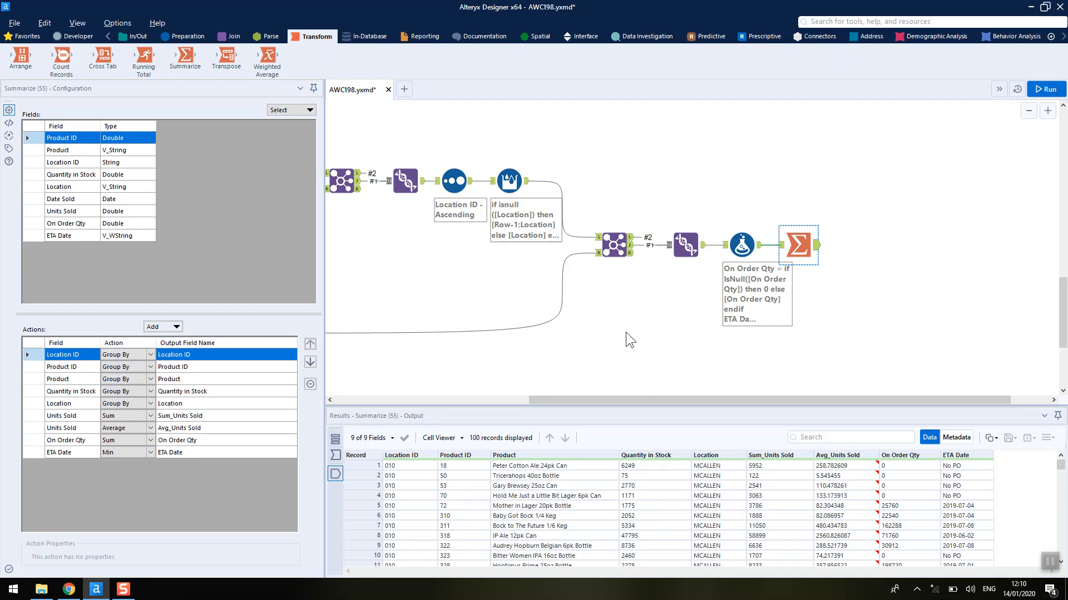
scroll(636, 319, "down", 5)
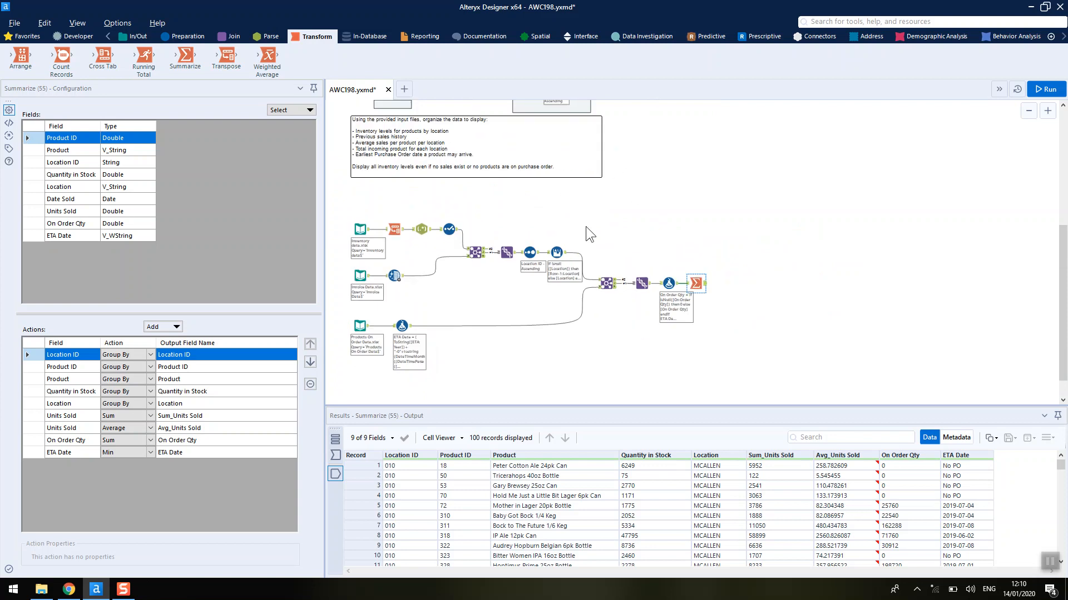
scroll(562, 184, "up", 2)
left_click(539, 115)
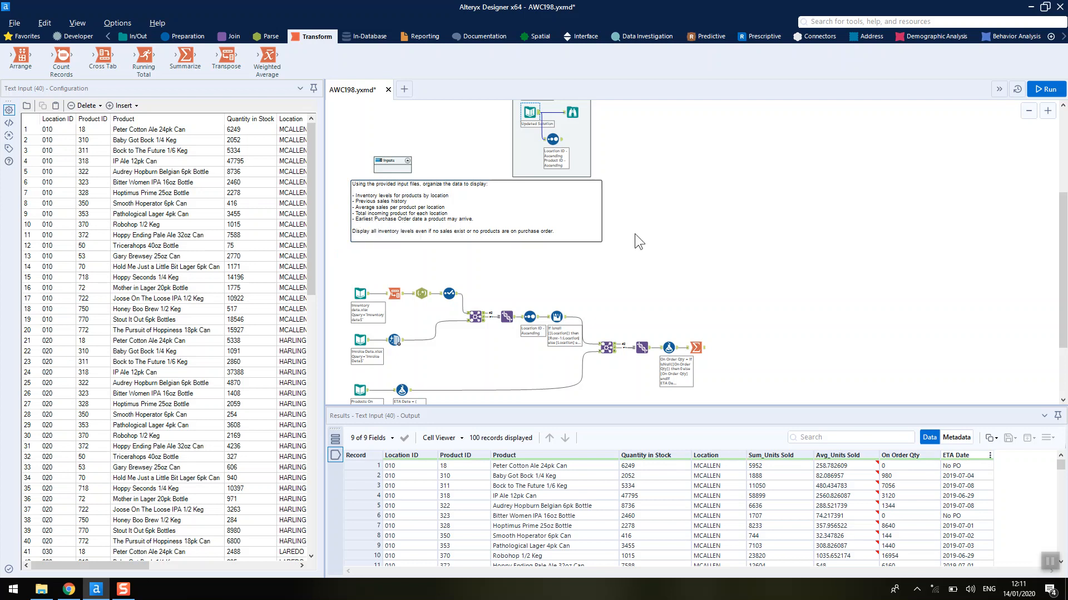
left_click(696, 347)
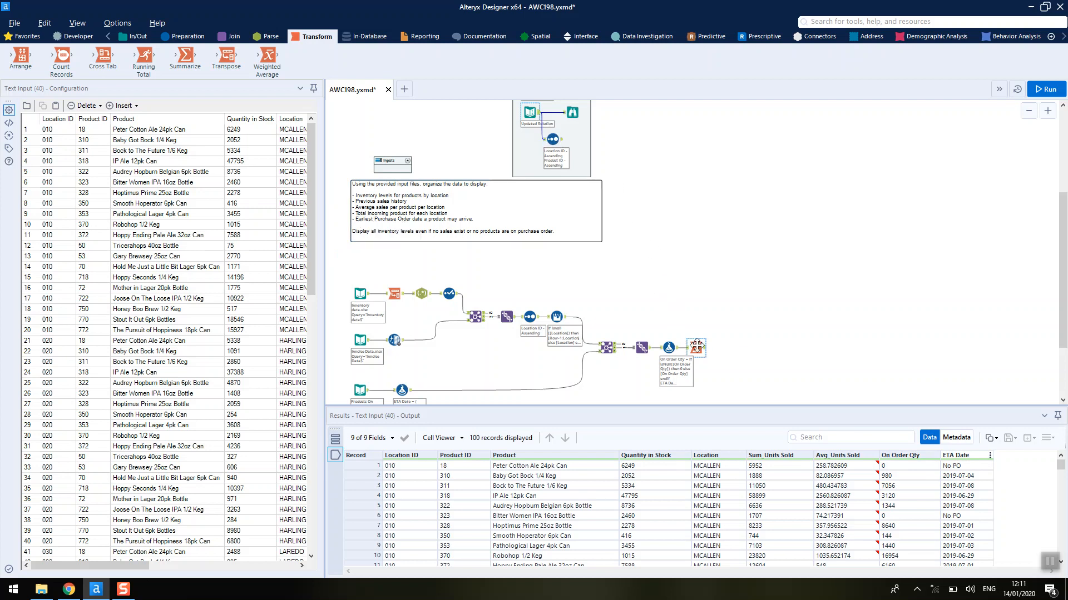